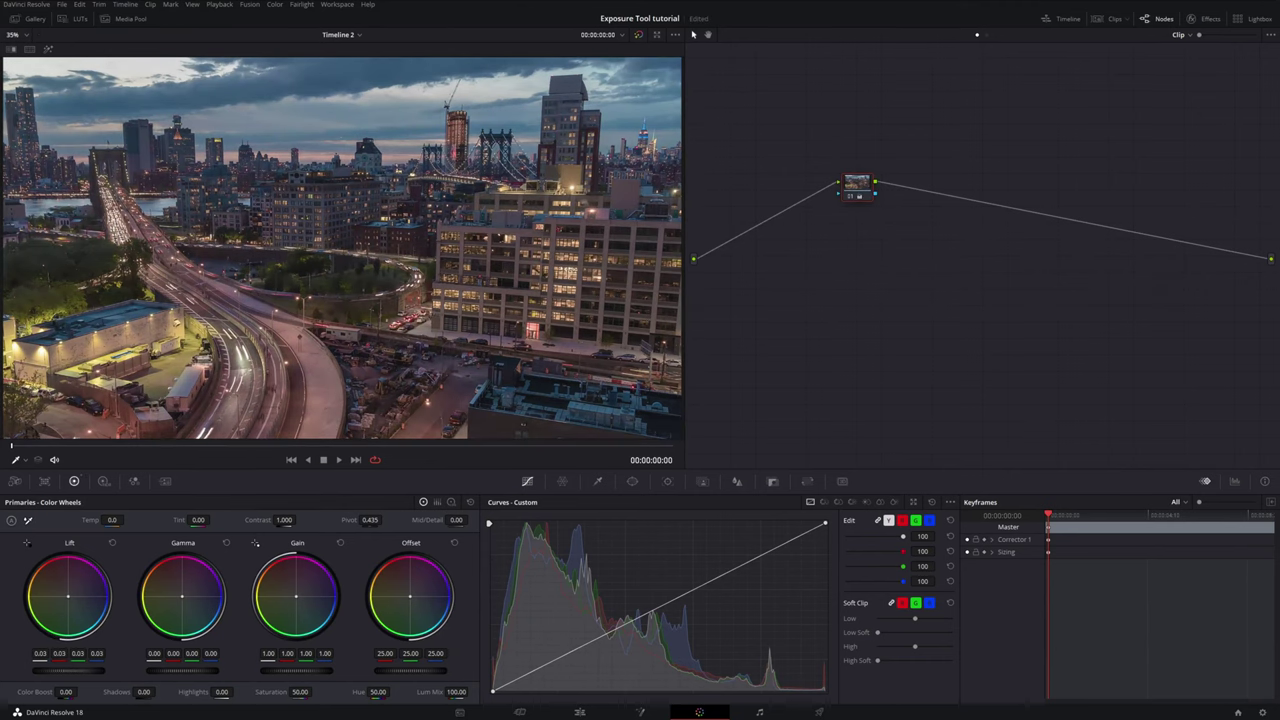
- Lift gamma slightly on the city night clip, bend the Custom curve into an S-shape, and compare before/after
{"action": "left_click_drag", "start_coordinate": [172, 671], "coordinate": [186, 671]}
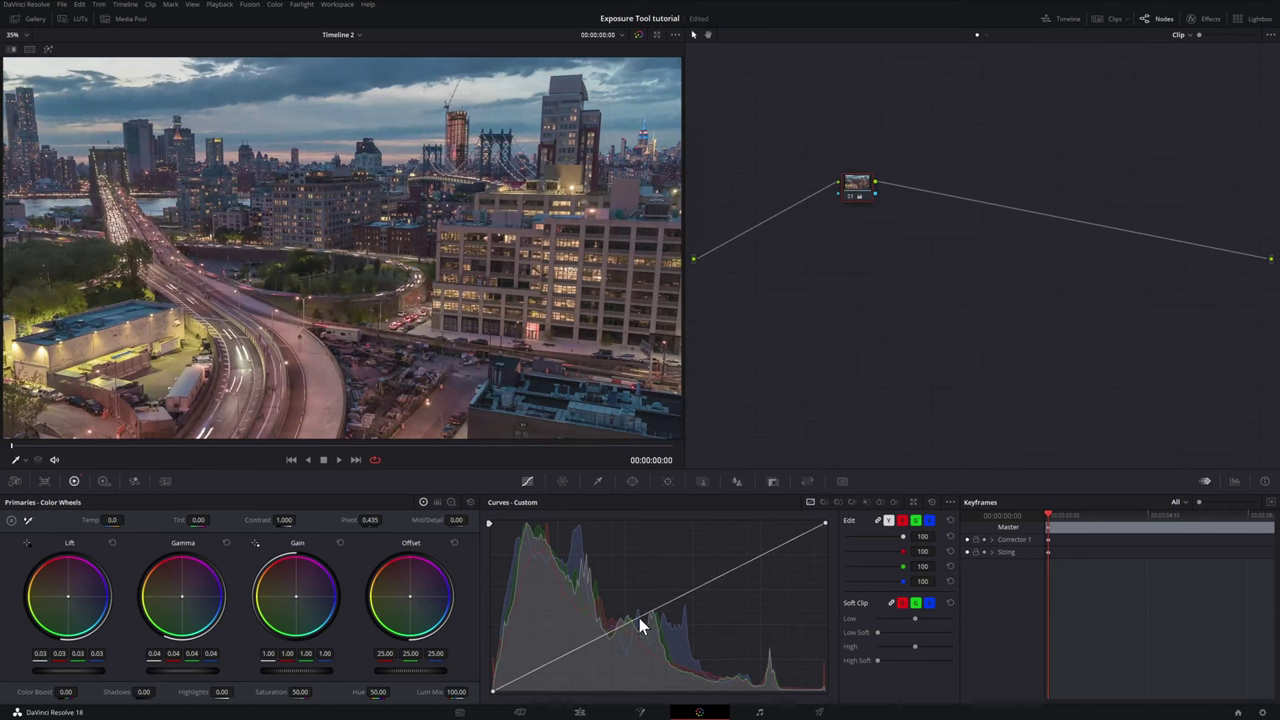
{"action": "left_click_drag", "start_coordinate": [639, 618], "coordinate": [714, 557]}
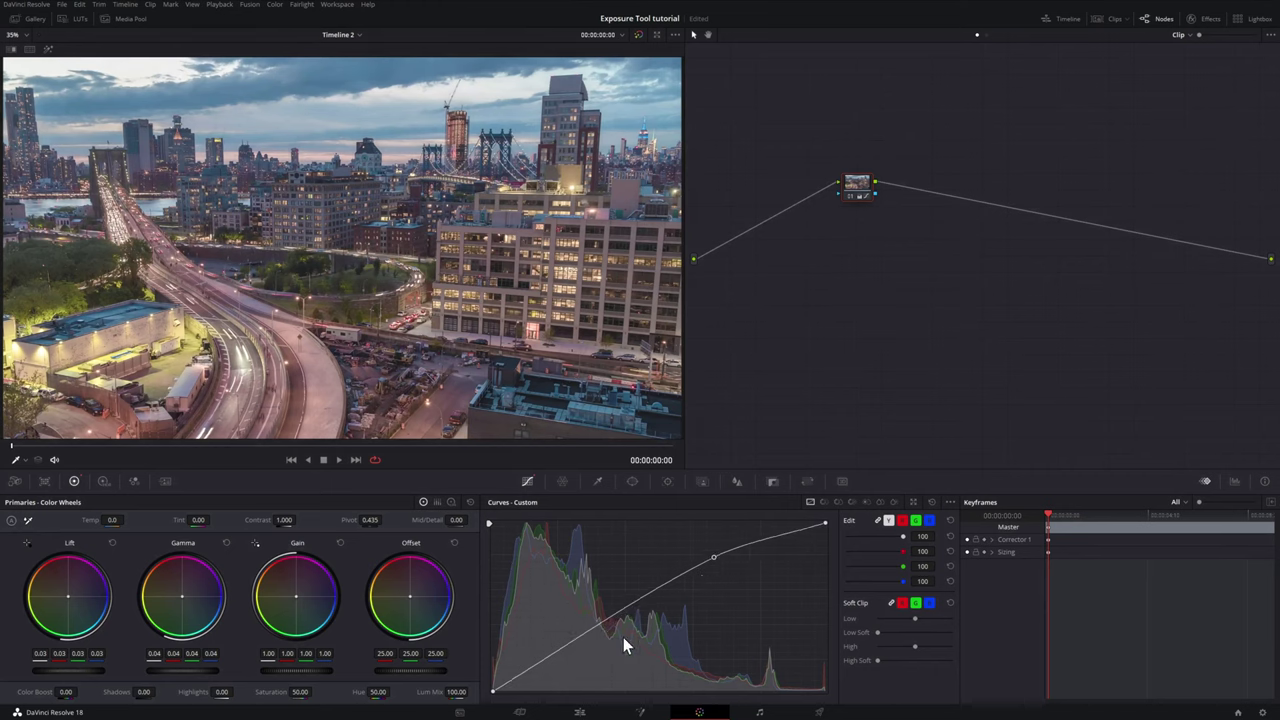
{"action": "left_click_drag", "start_coordinate": [579, 640], "coordinate": [573, 663]}
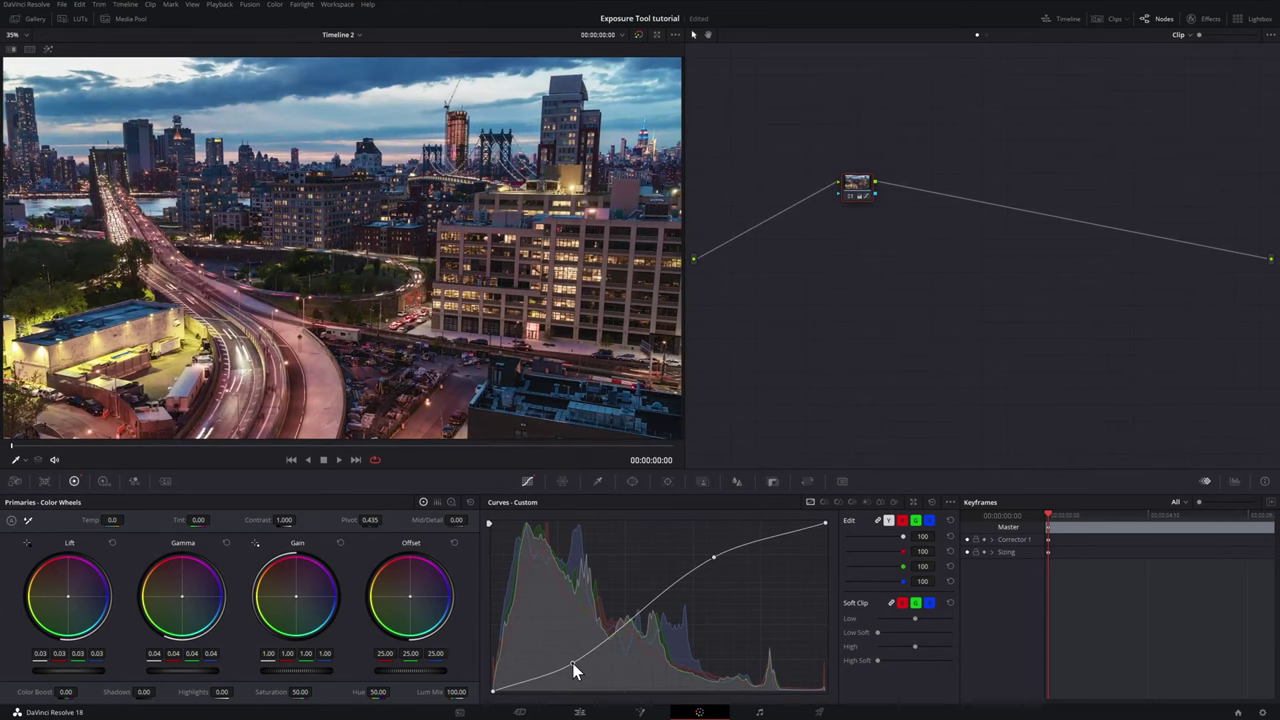
{"action": "left_click", "coordinate": [638, 36]}
{"action": "left_click", "coordinate": [638, 36]}
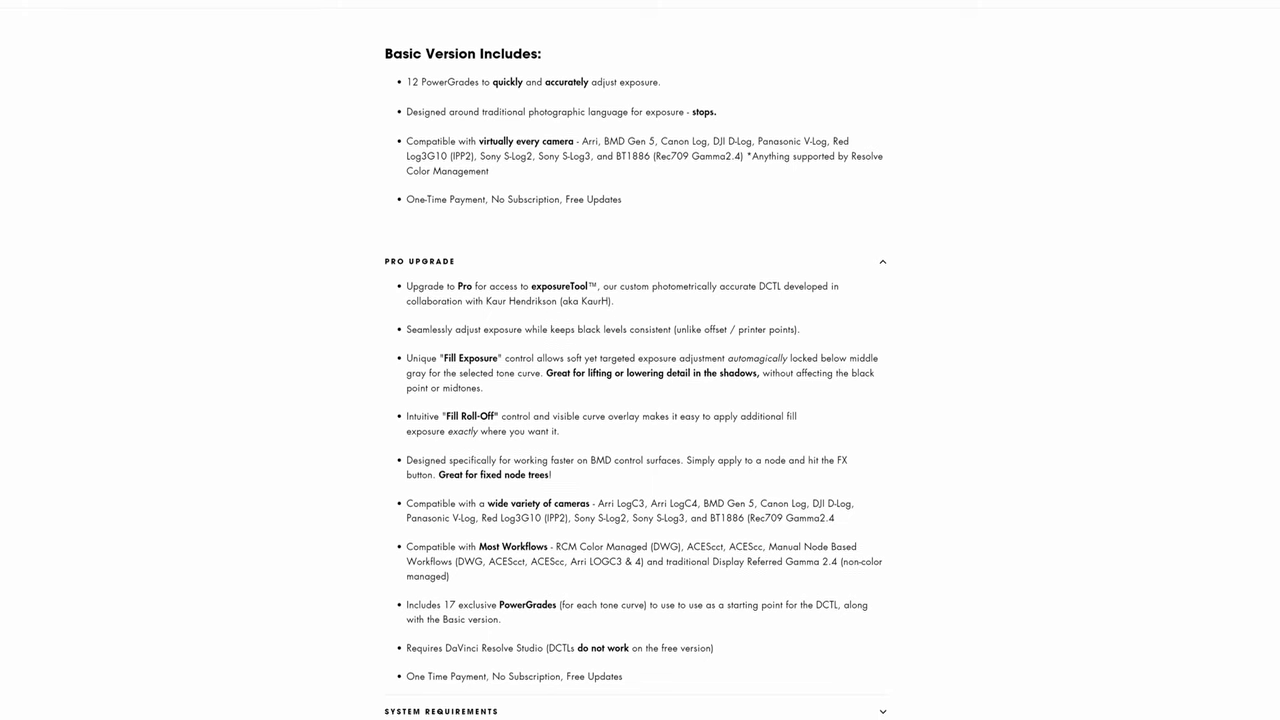
- Scroll the PixelTools product page to read the Pro Upgrade section on exposureTool
{"action": "scroll", "coordinate": [640, 360], "scroll_direction": "up", "scroll_amount": 1}
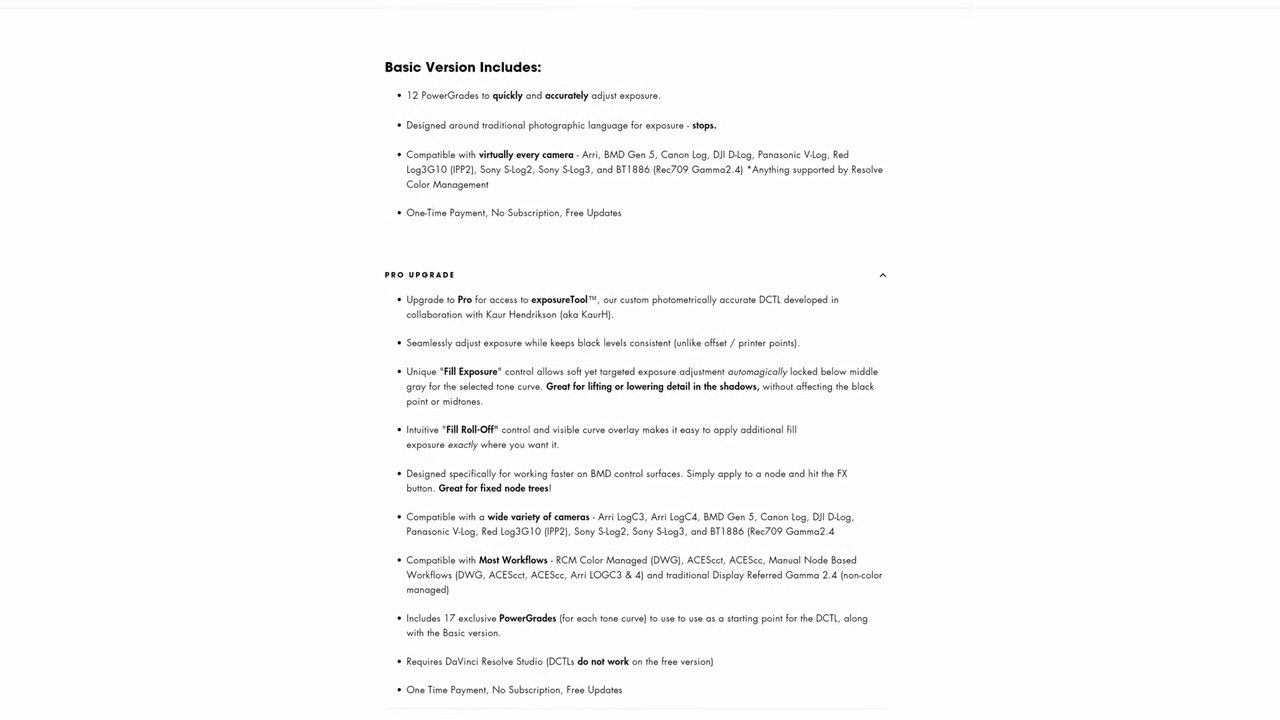
{"action": "scroll", "coordinate": [640, 400], "scroll_direction": "down", "scroll_amount": 1}
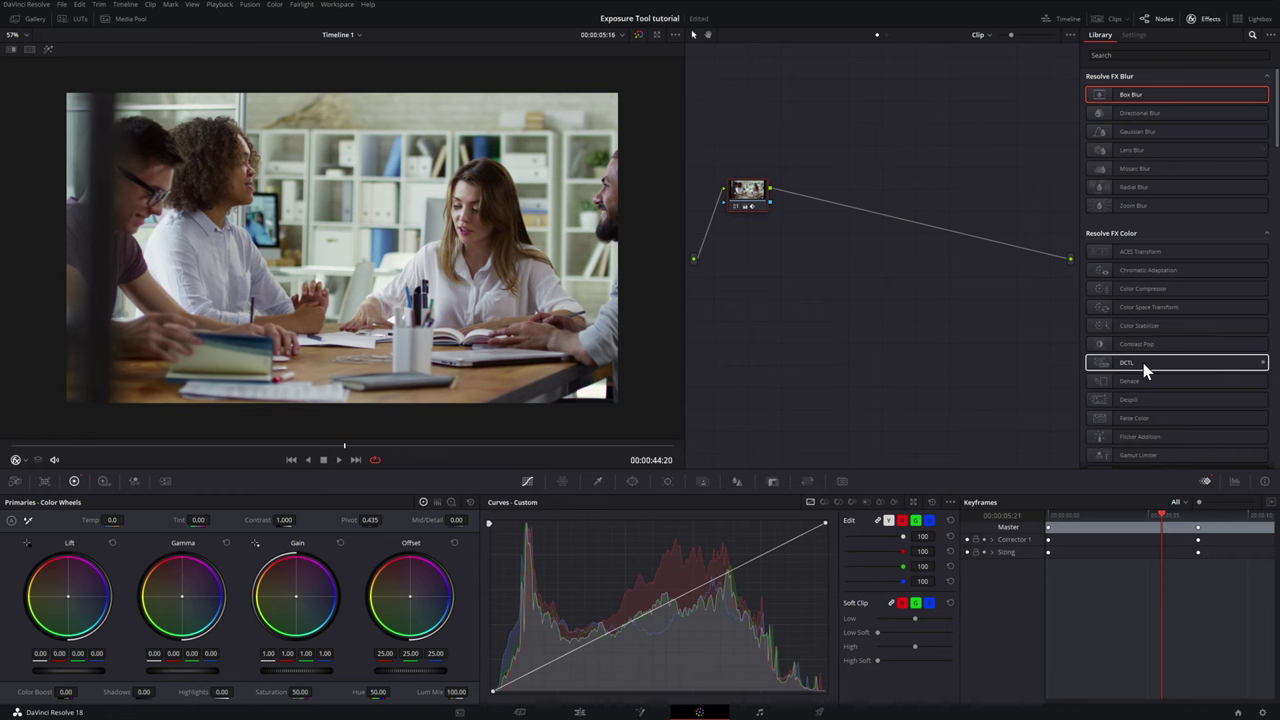
- Drop a DCTL node after node 01, check the DCTL List, and expand Global Blend
{"action": "left_click_drag", "start_coordinate": [1145, 368], "coordinate": [912, 222]}
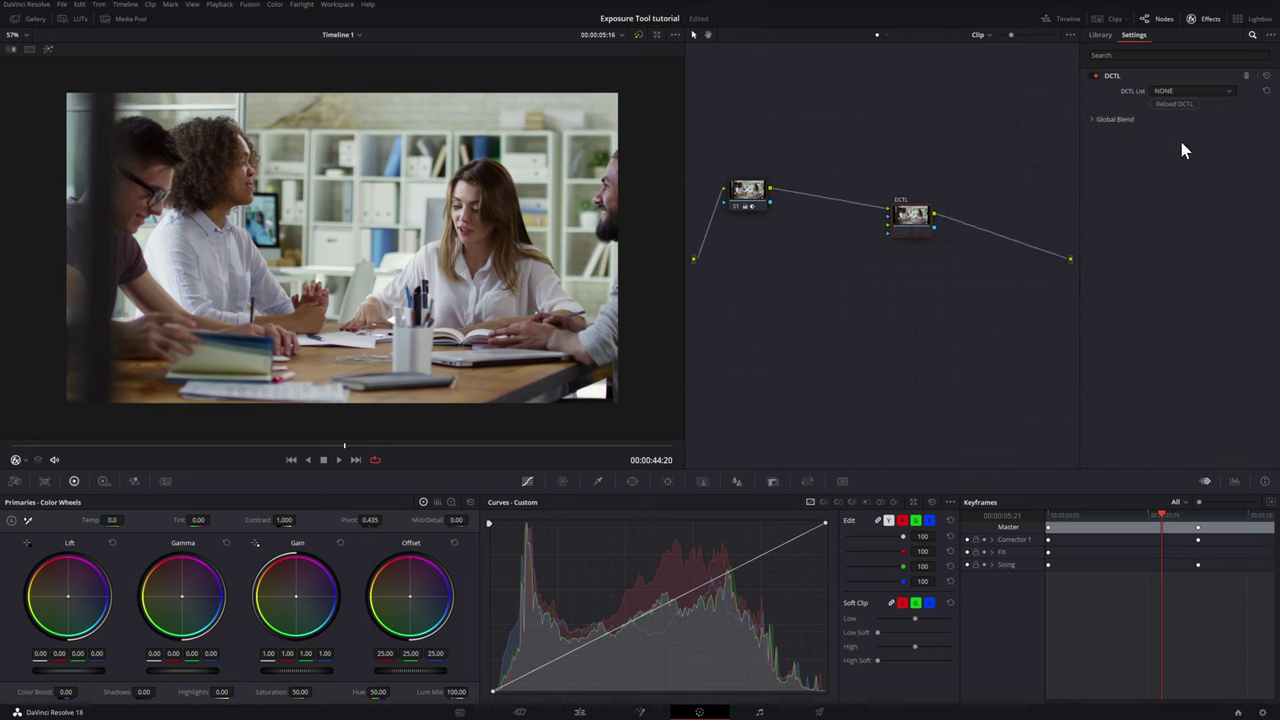
{"action": "left_click", "coordinate": [1215, 90]}
{"action": "left_click", "coordinate": [1192, 116]}
{"action": "left_click", "coordinate": [1092, 119]}
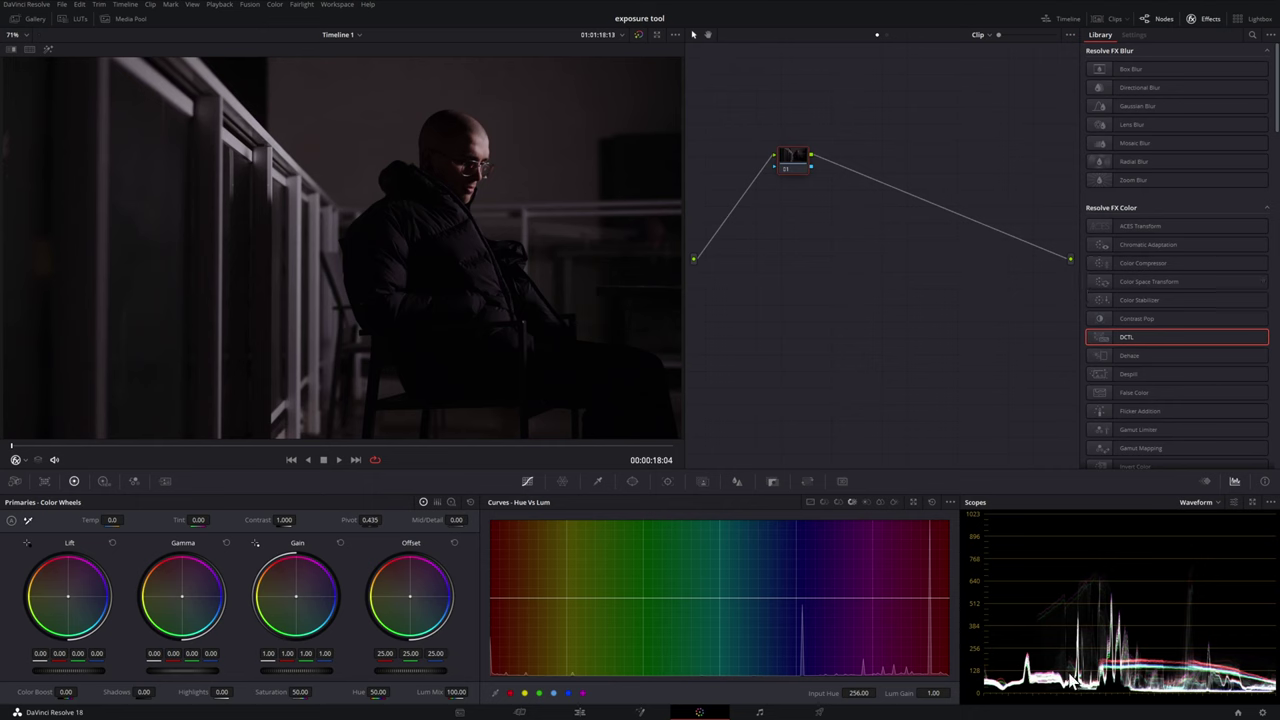
- Try raising Lift and then Gamma on the balcony shot, resetting each back to zero
{"action": "left_click_drag", "start_coordinate": [49, 673], "coordinate": [128, 611]}
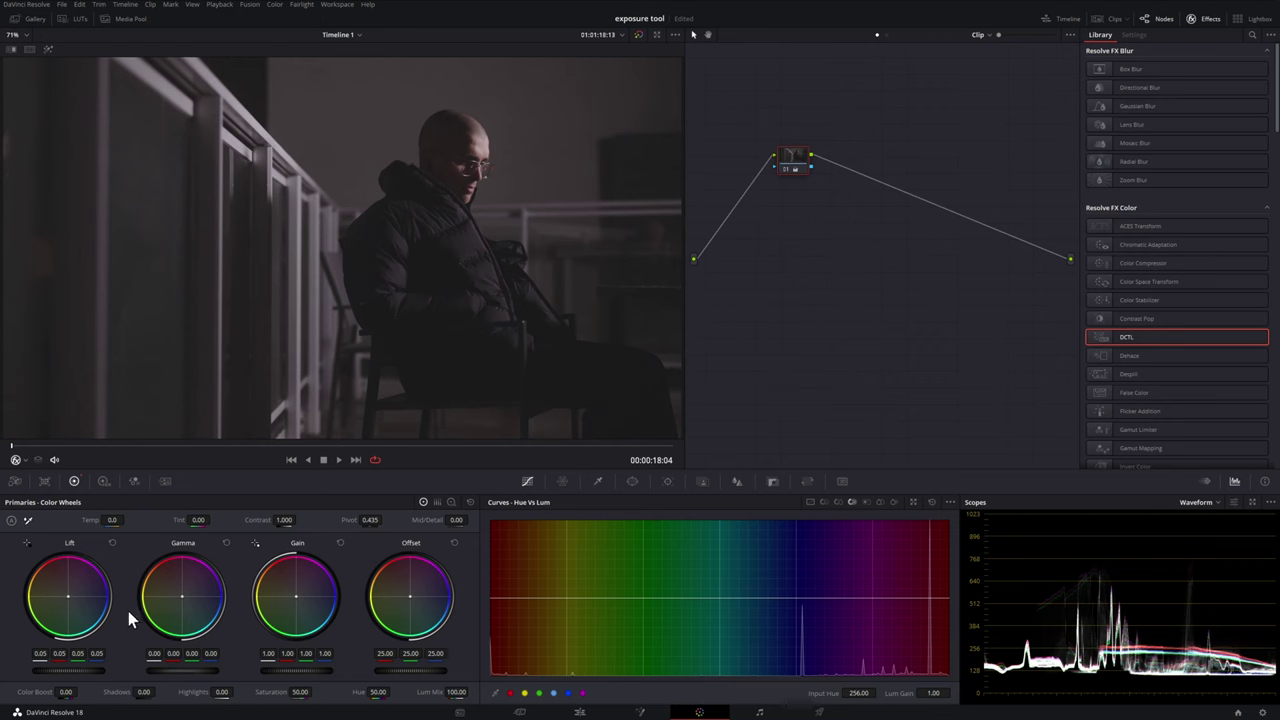
{"action": "left_click", "coordinate": [112, 543]}
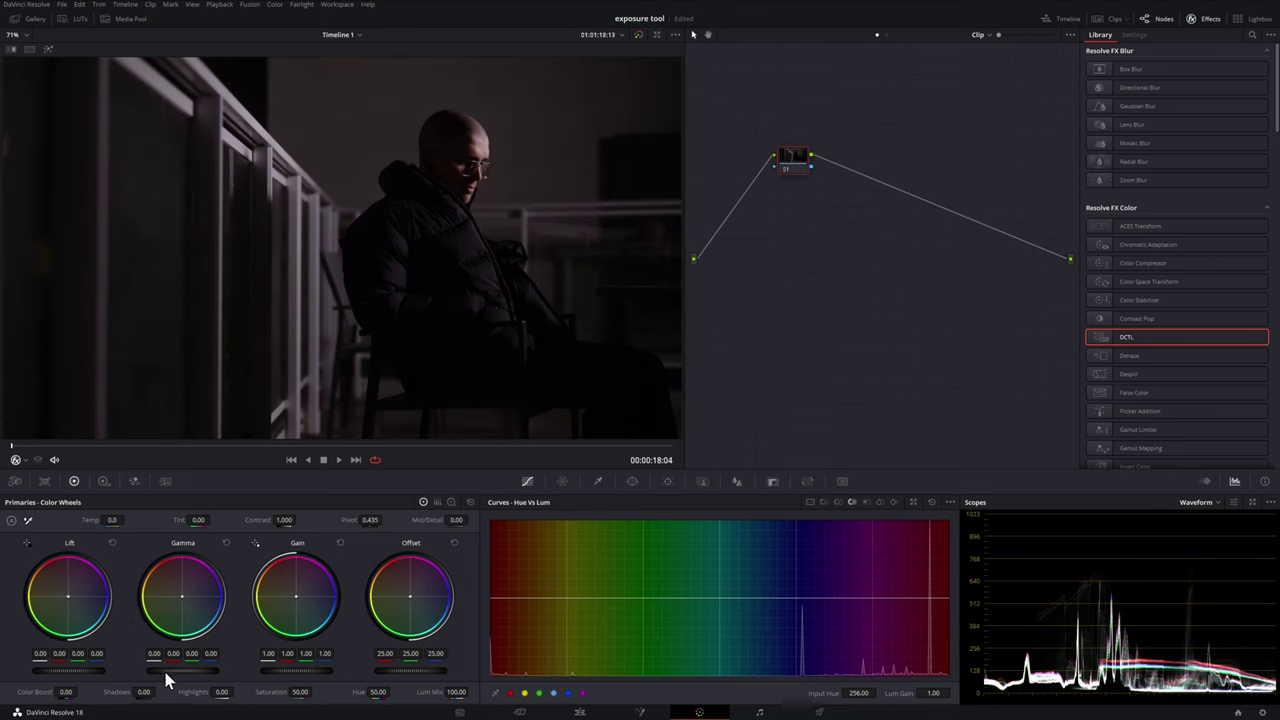
{"action": "left_click_drag", "start_coordinate": [182, 670], "coordinate": [198, 670]}
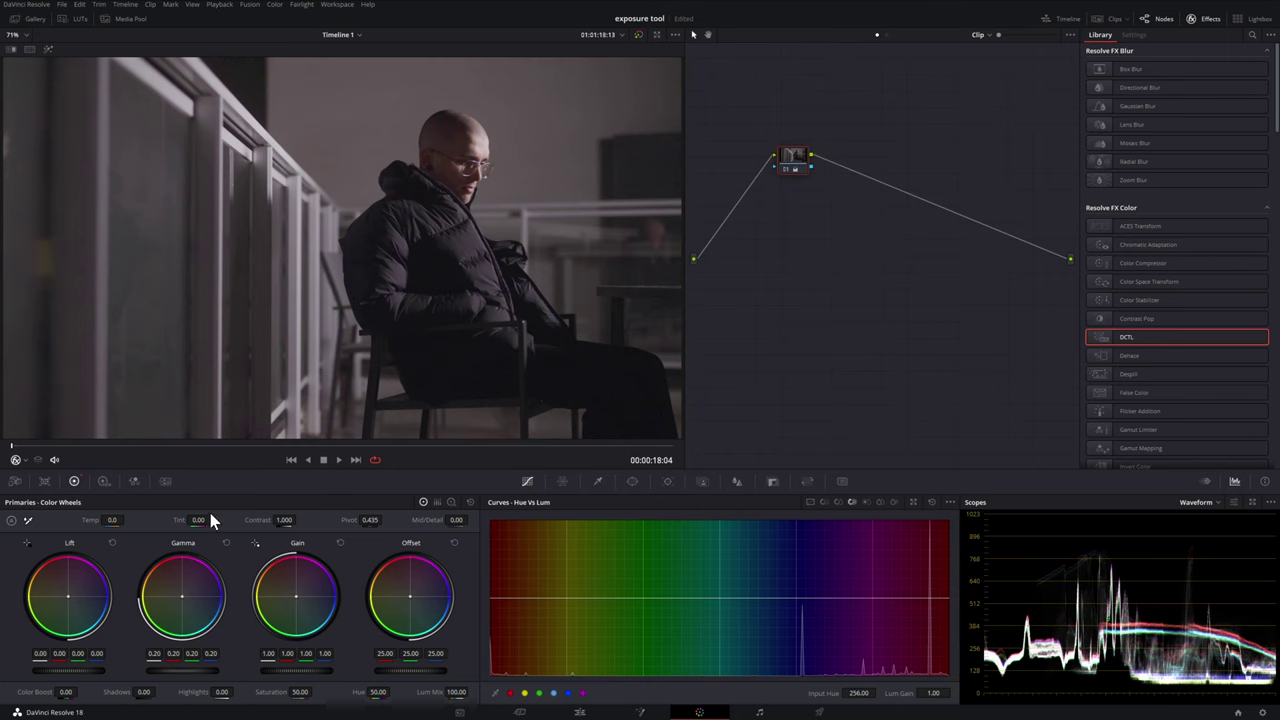
{"action": "left_click", "coordinate": [226, 543]}
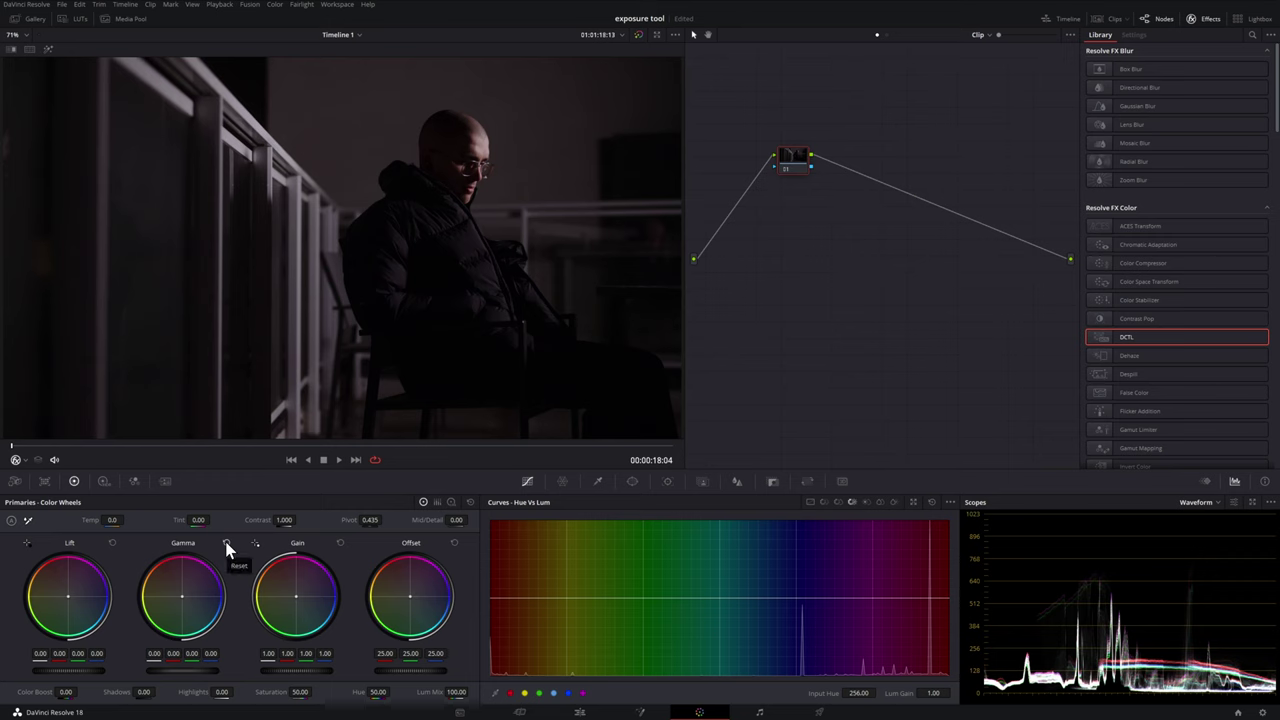
- Switch to the Custom curve and raise the shadows with low curve points
{"action": "left_click", "coordinate": [810, 502]}
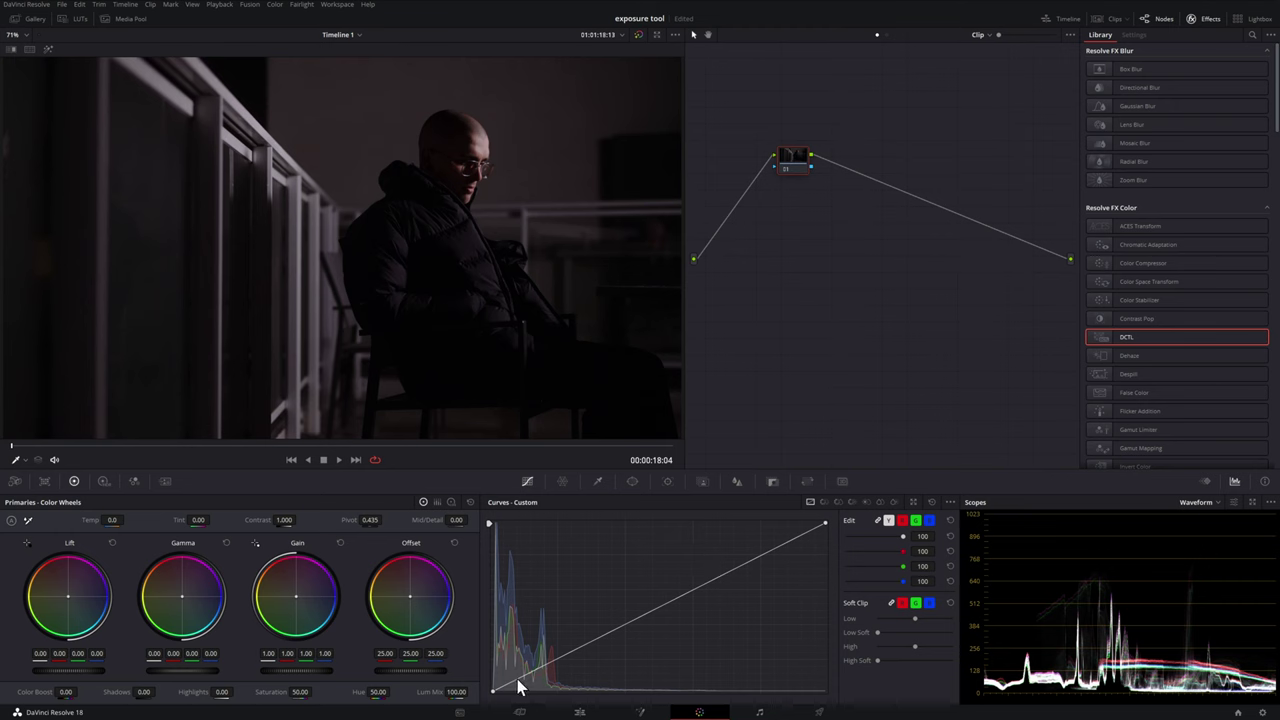
{"action": "left_click_drag", "start_coordinate": [520, 685], "coordinate": [517, 655]}
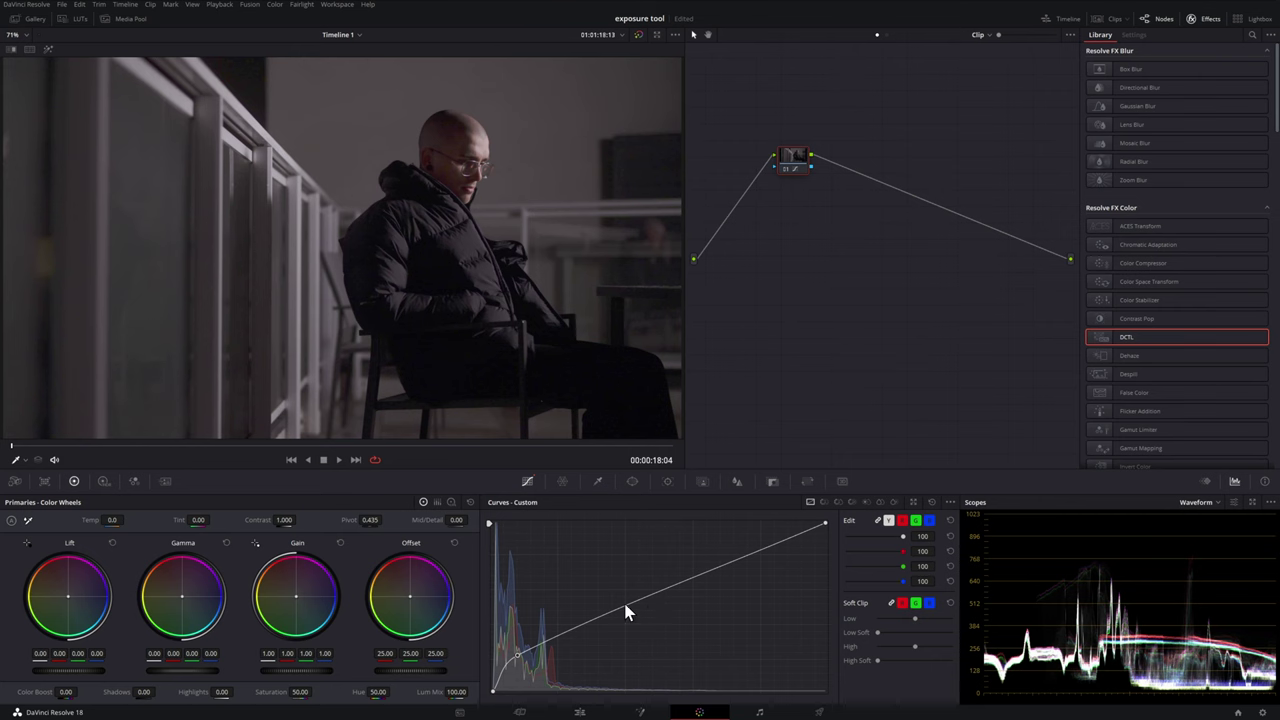
{"action": "left_click_drag", "start_coordinate": [628, 612], "coordinate": [624, 608]}
- Straighten the curve and apply the PixelTools exposureTool DCTL to node 01 with a Gamma 2.4 tone curve
{"action": "left_click", "coordinate": [933, 501]}
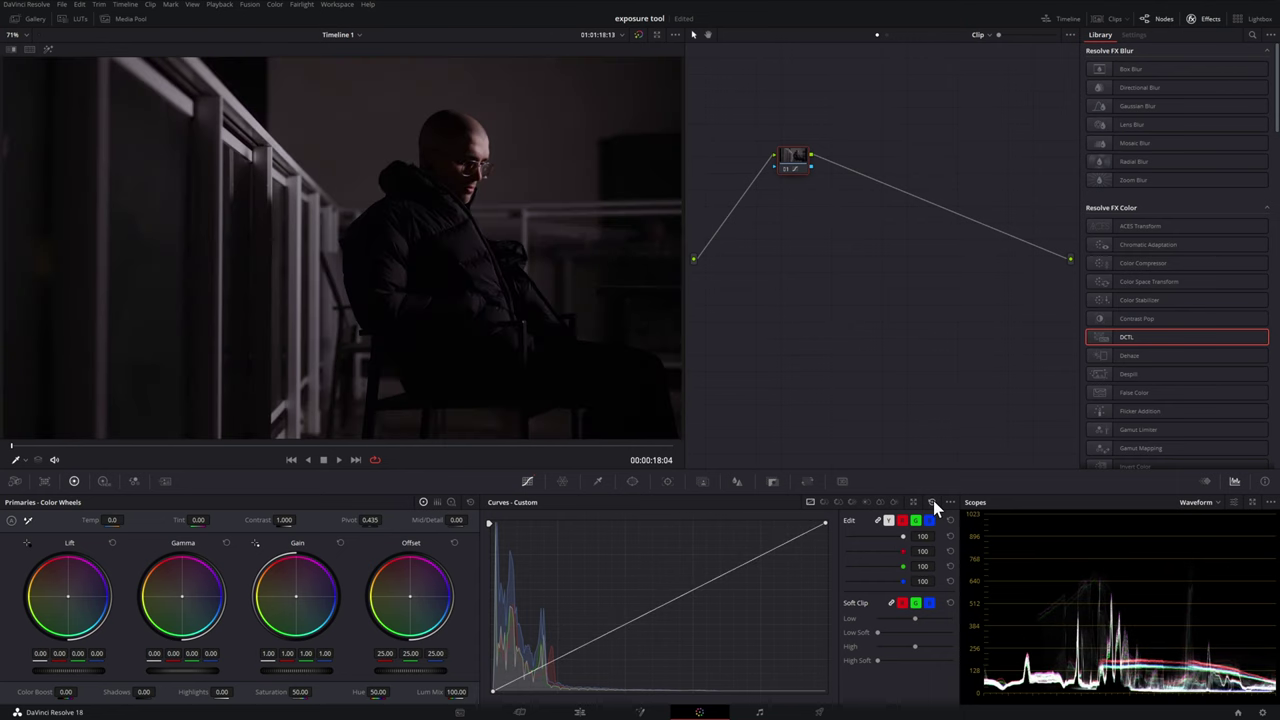
{"action": "left_click_drag", "start_coordinate": [1129, 337], "coordinate": [803, 170]}
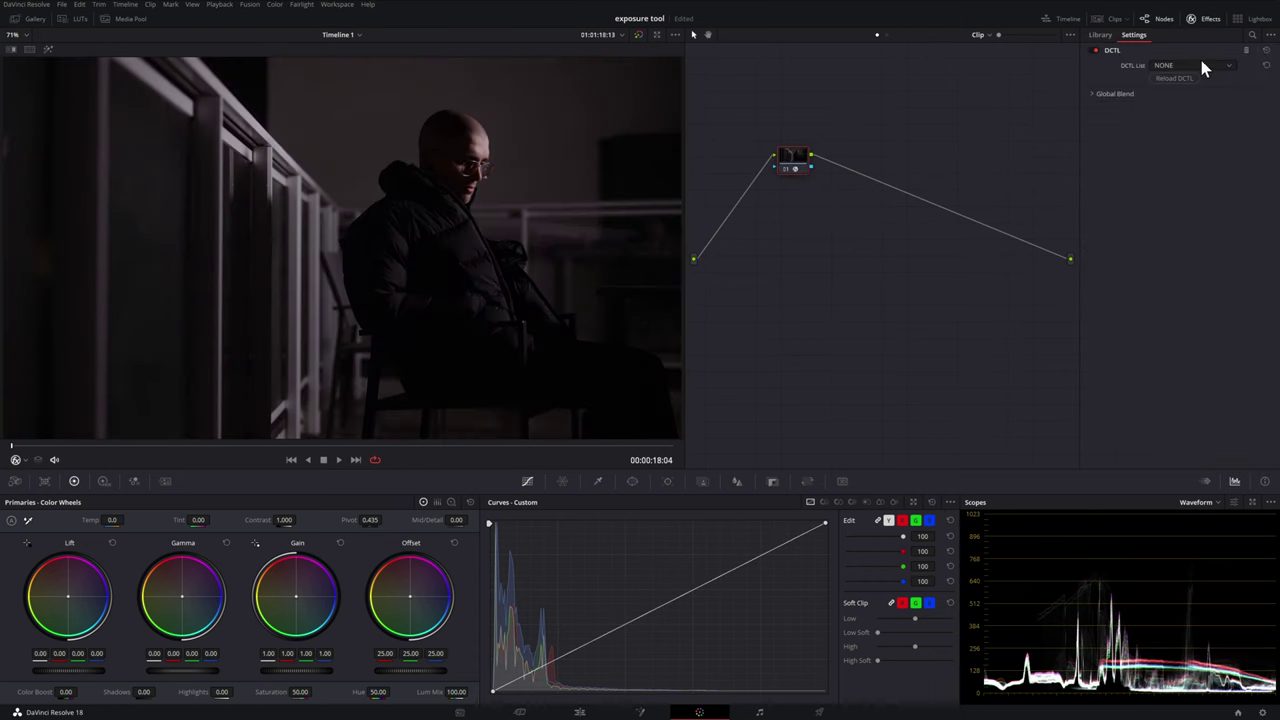
{"action": "left_click", "coordinate": [1200, 62]}
{"action": "left_click", "coordinate": [1190, 80]}
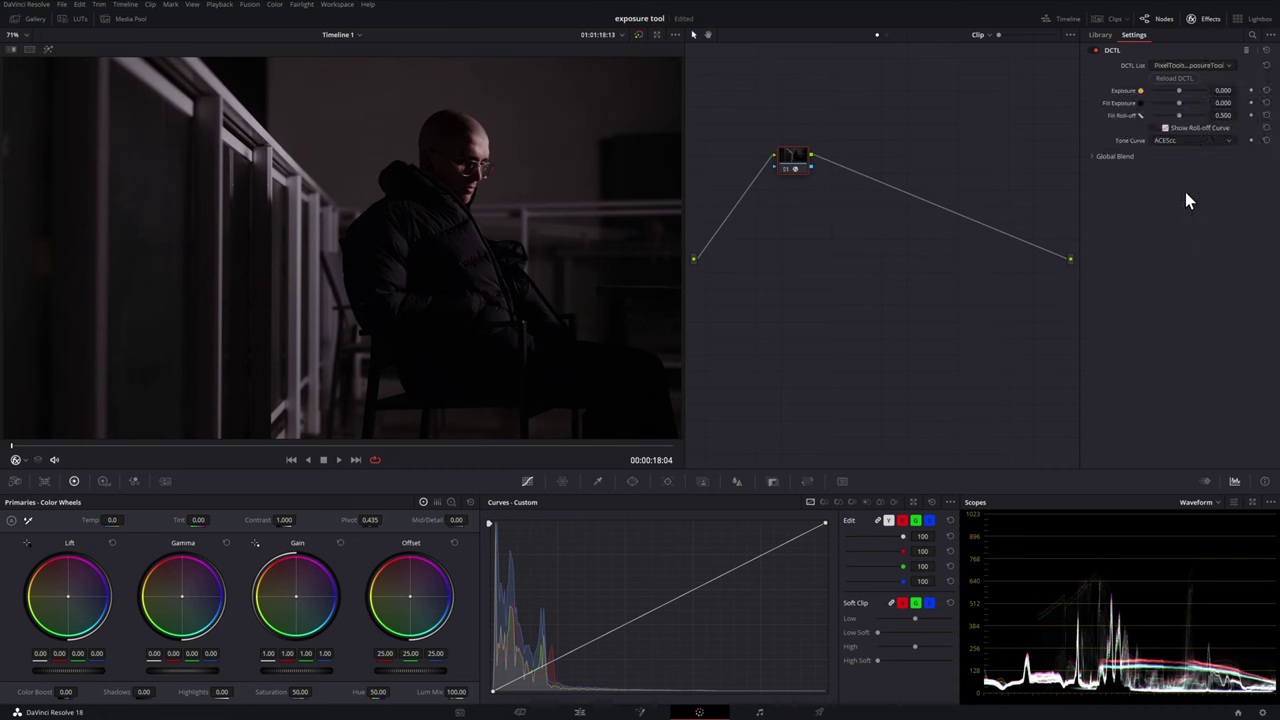
{"action": "left_click", "coordinate": [1185, 140]}
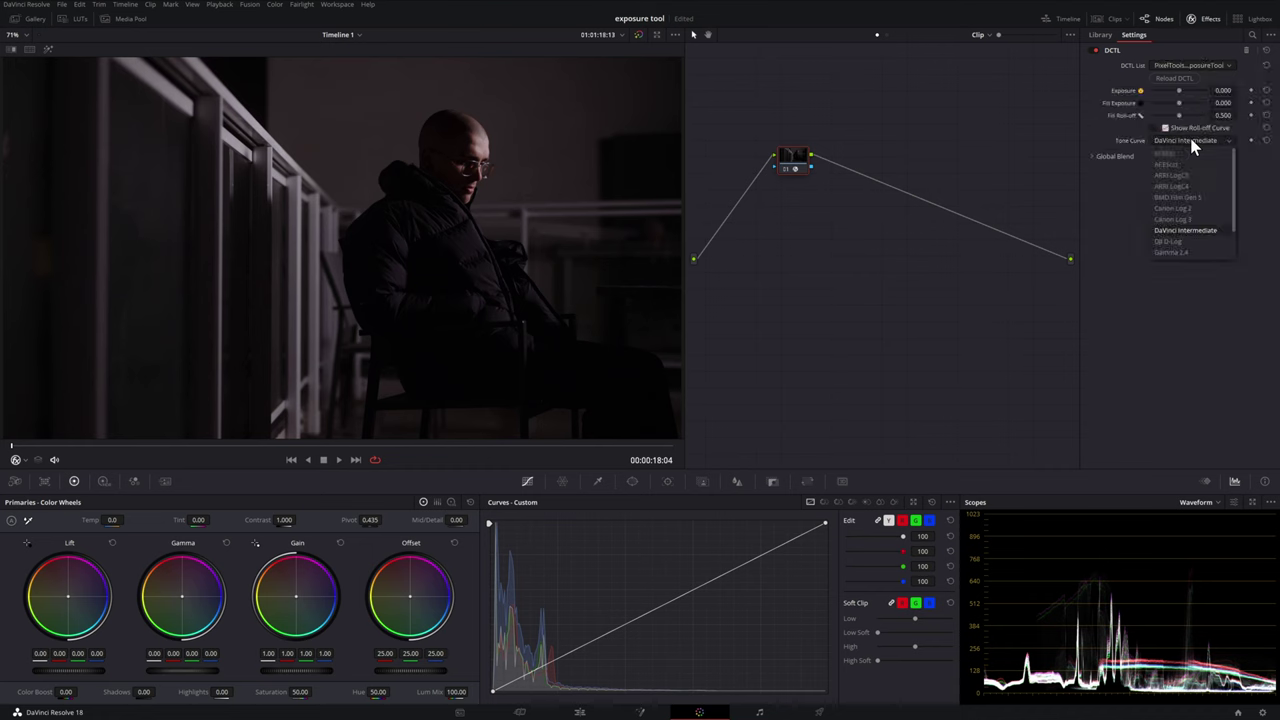
{"action": "left_click", "coordinate": [1195, 253]}
- Set Fill Exposure to 1.197 and Exposure to 1.212, then compare before/after on a later frame
{"action": "mouse_move", "coordinate": [1177, 101]}
{"action": "left_mouse_down"}
{"action": "mouse_move", "coordinate": [1209, 100]}
{"action": "mouse_move", "coordinate": [1200, 109]}
{"action": "left_mouse_up"}
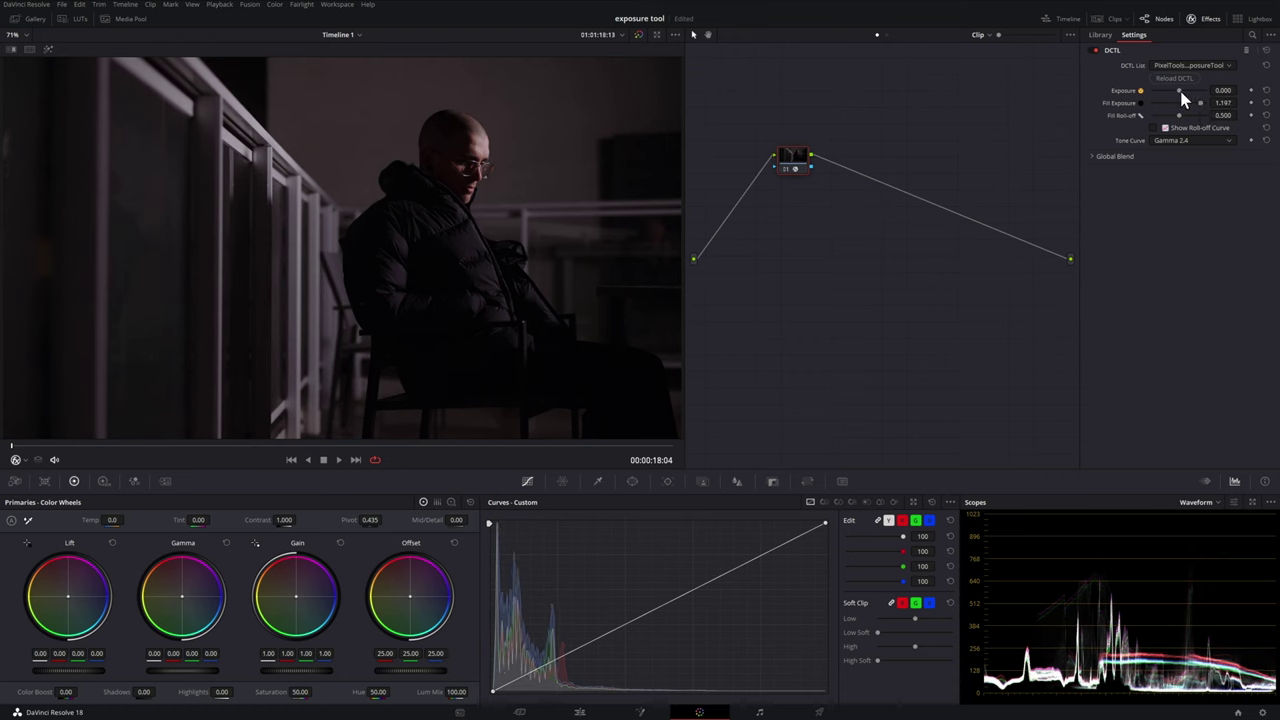
{"action": "left_click_drag", "start_coordinate": [1181, 90], "coordinate": [1187, 96]}
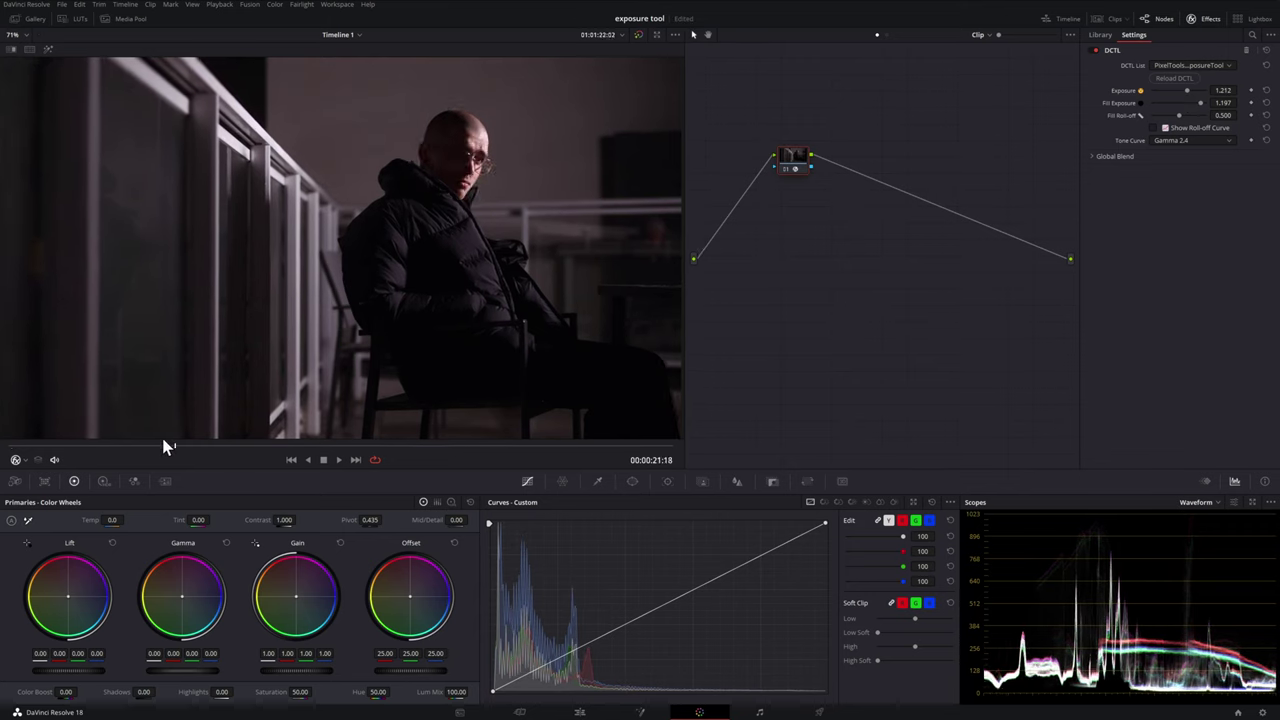
{"action": "left_click_drag", "start_coordinate": [163, 443], "coordinate": [94, 443]}
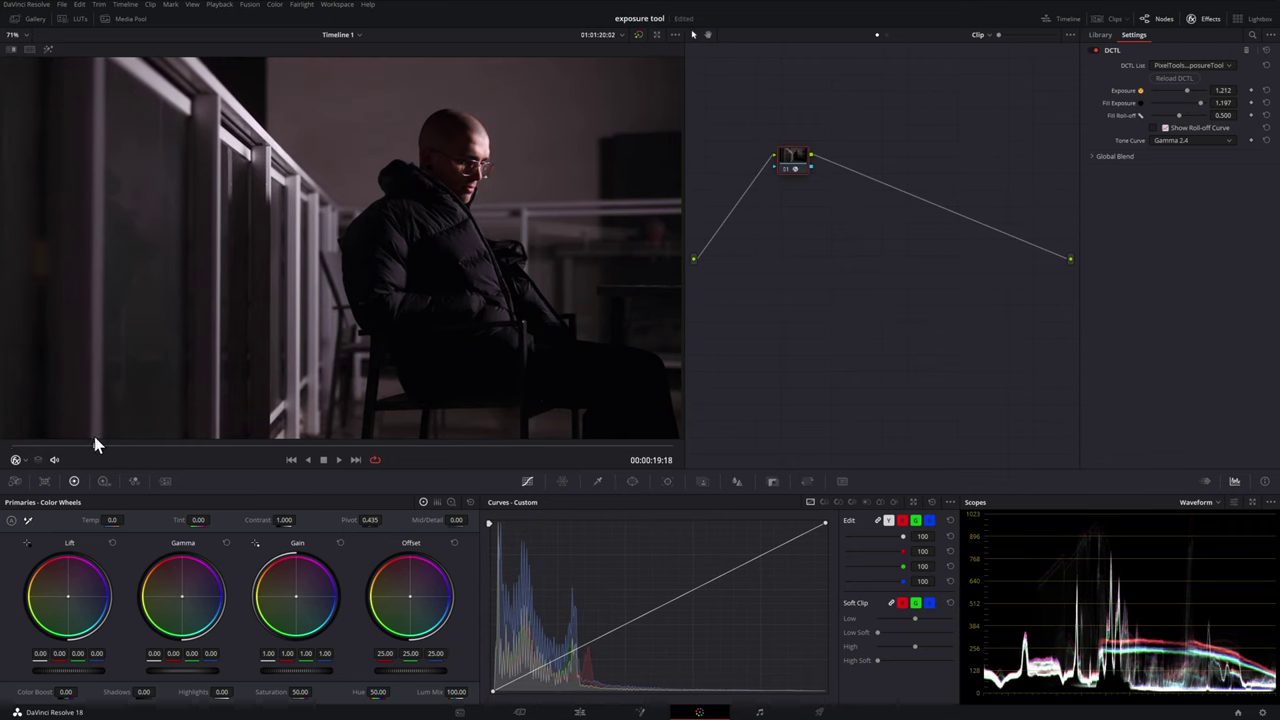
{"action": "left_click", "coordinate": [638, 35]}
{"action": "left_click", "coordinate": [638, 35]}
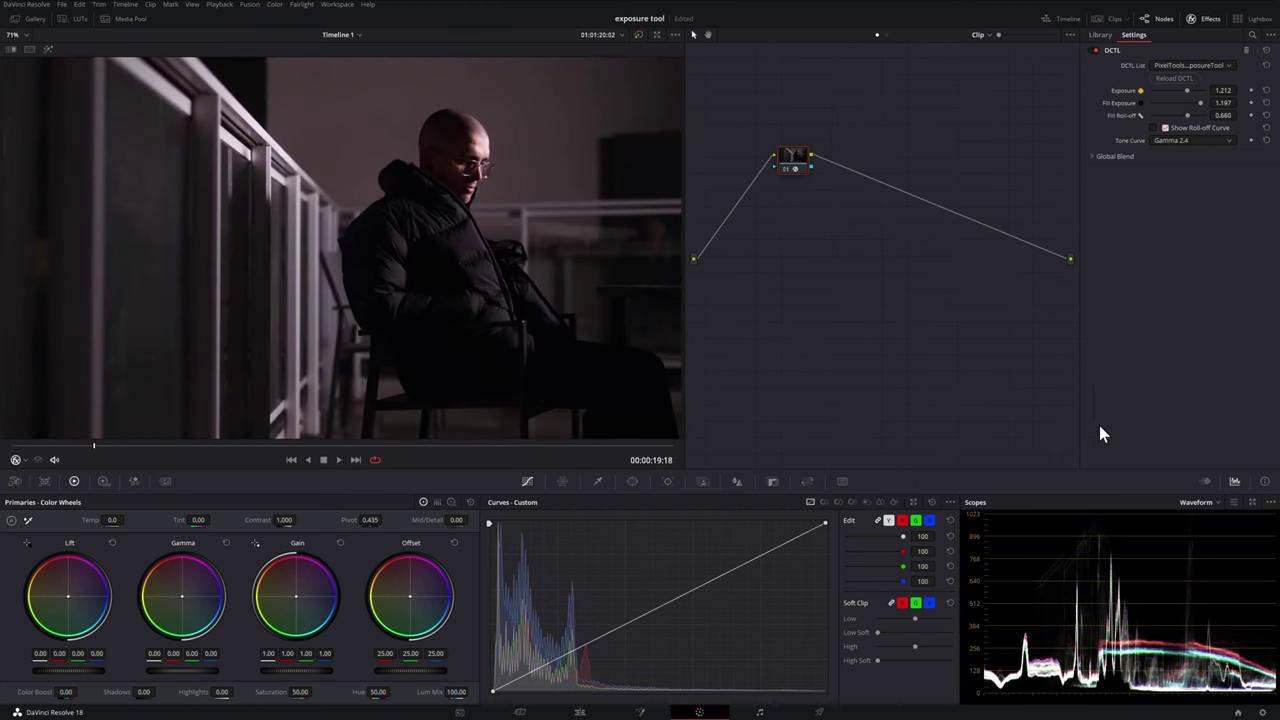
- Open Color Management settings and set the timeline colour space to Rec.709 Gamma 2.4
{"action": "left_click", "coordinate": [1262, 712]}
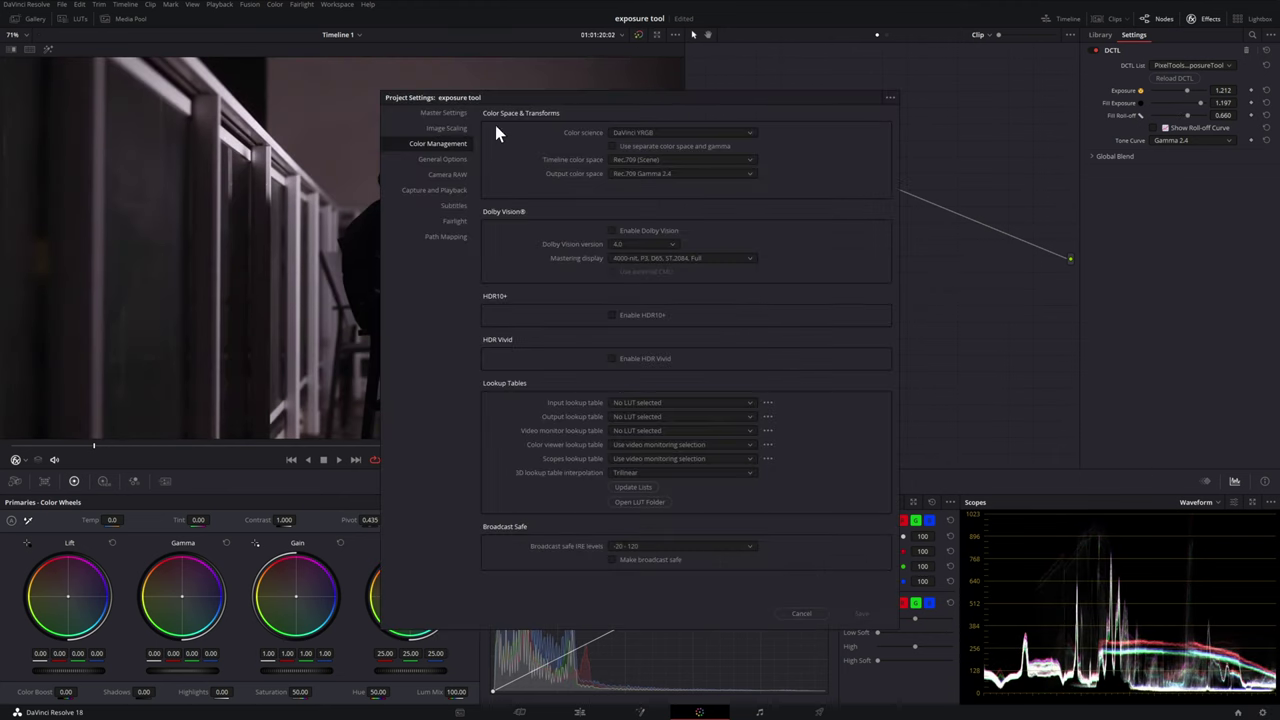
{"action": "left_click_drag", "start_coordinate": [523, 101], "coordinate": [367, 64]}
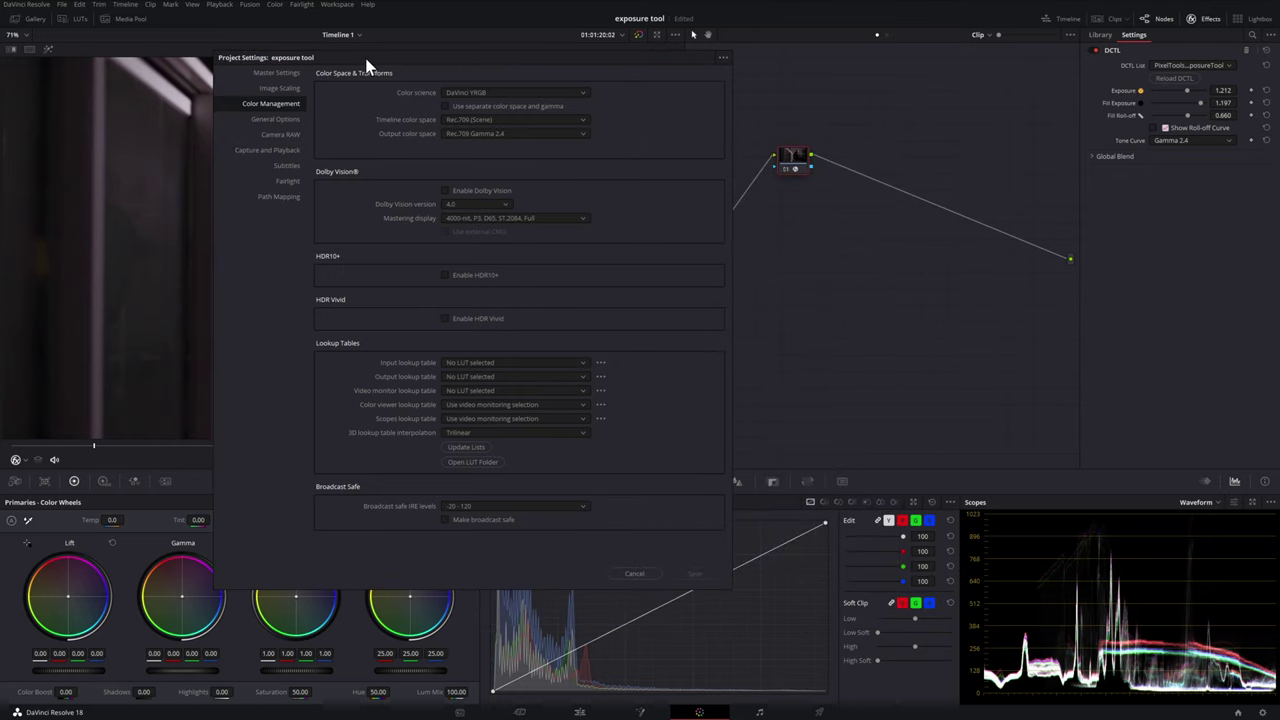
{"action": "left_click", "coordinate": [505, 121]}
{"action": "left_click", "coordinate": [504, 116]}
{"action": "left_click", "coordinate": [570, 119]}
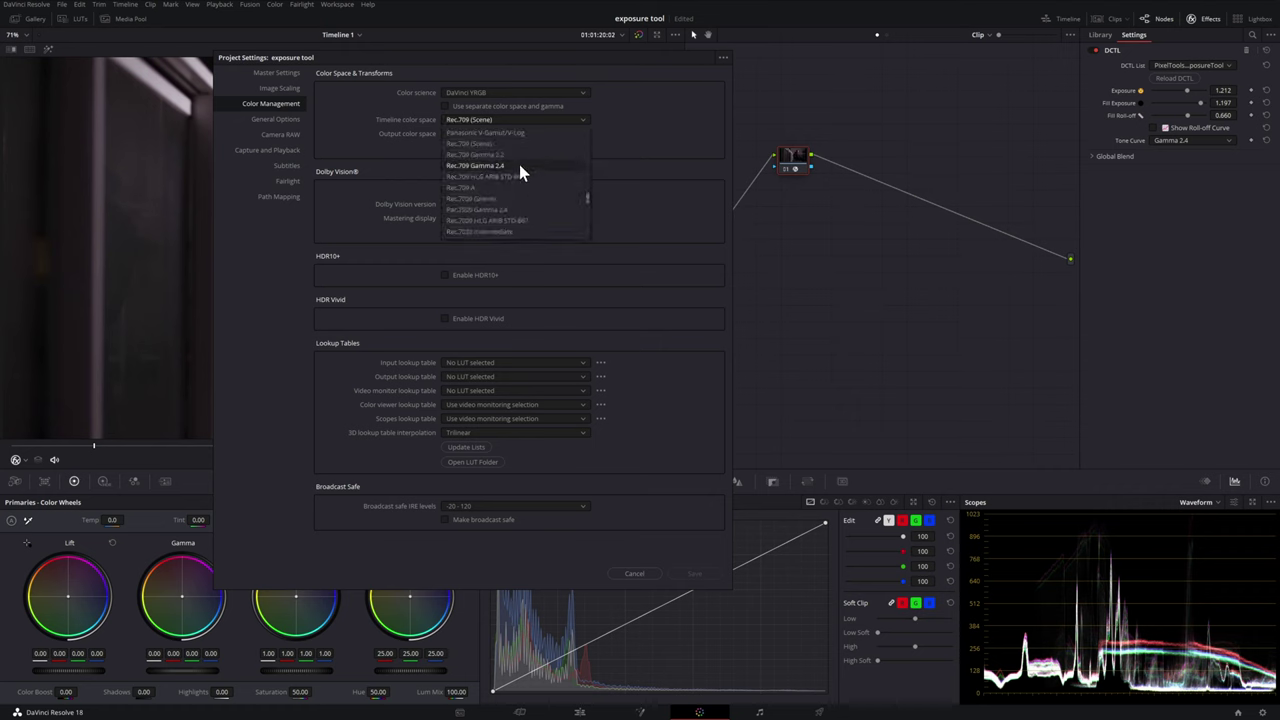
{"action": "left_click", "coordinate": [520, 166]}
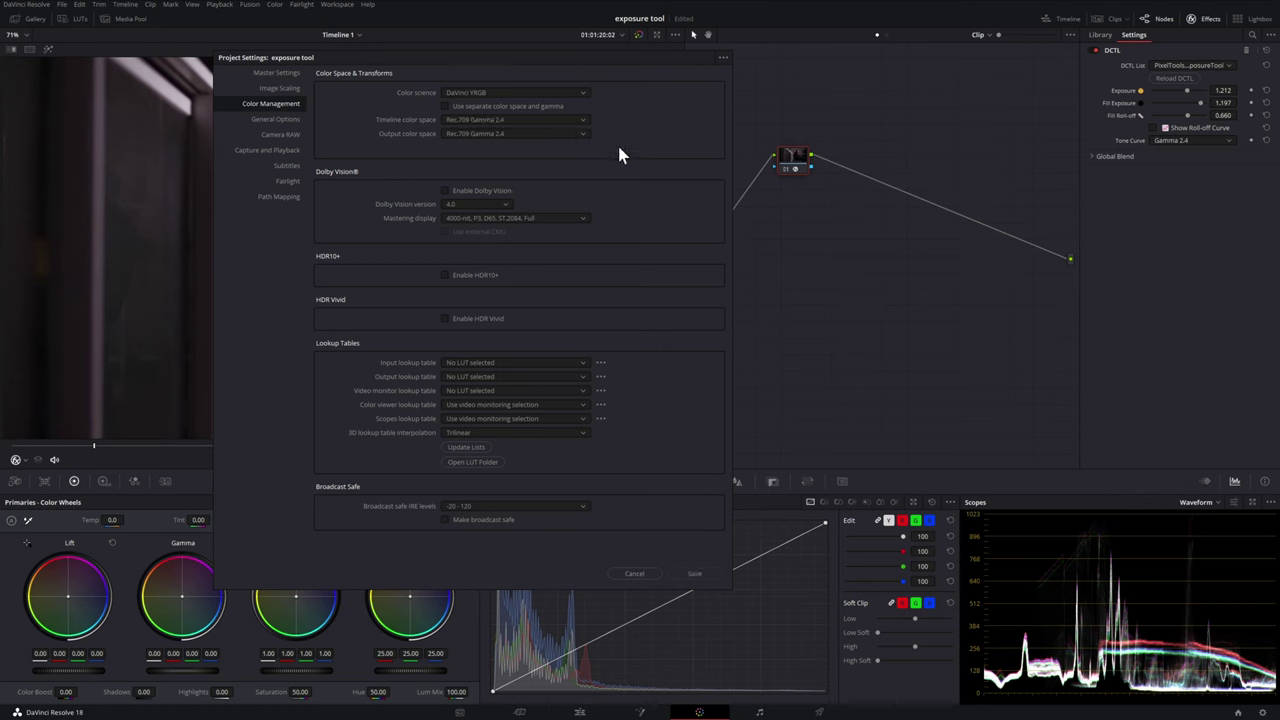
- Switch colour science to DaVinci YRGB Color Managed, disable automatic color management, and choose Custom processing
{"action": "left_click", "coordinate": [573, 98]}
{"action": "left_click", "coordinate": [534, 118]}
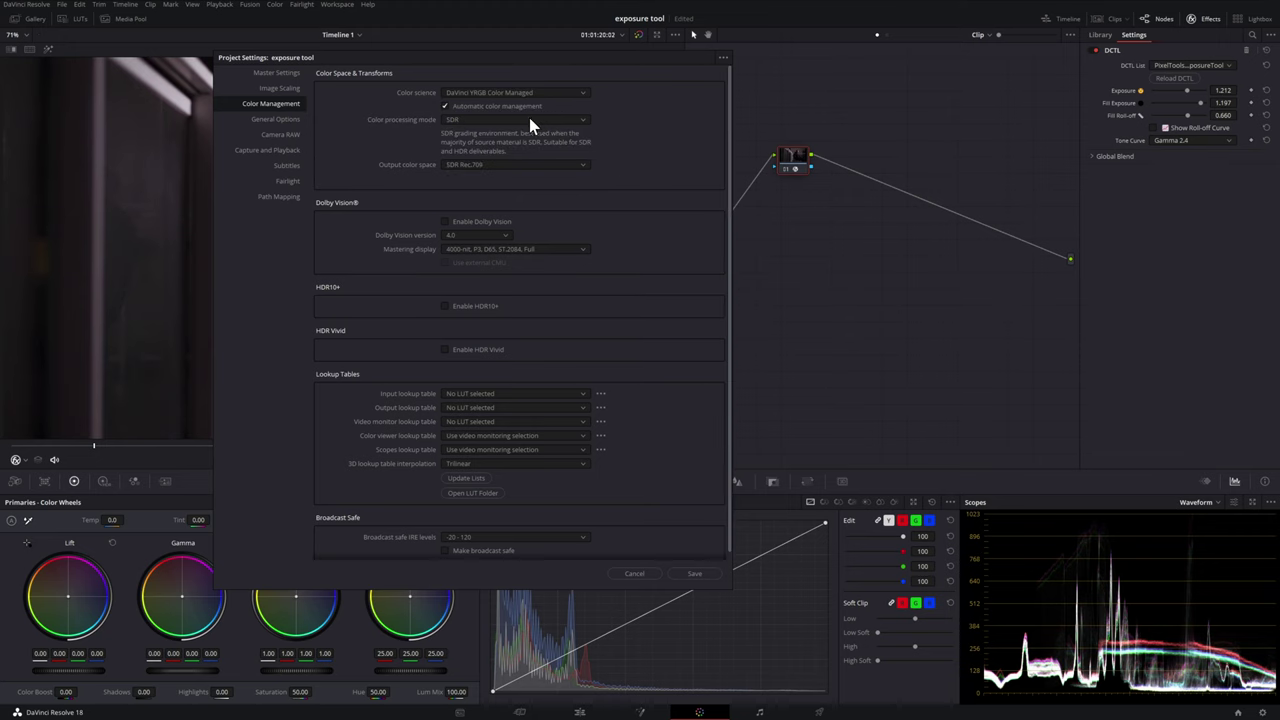
{"action": "left_click", "coordinate": [497, 105]}
{"action": "left_click", "coordinate": [490, 119]}
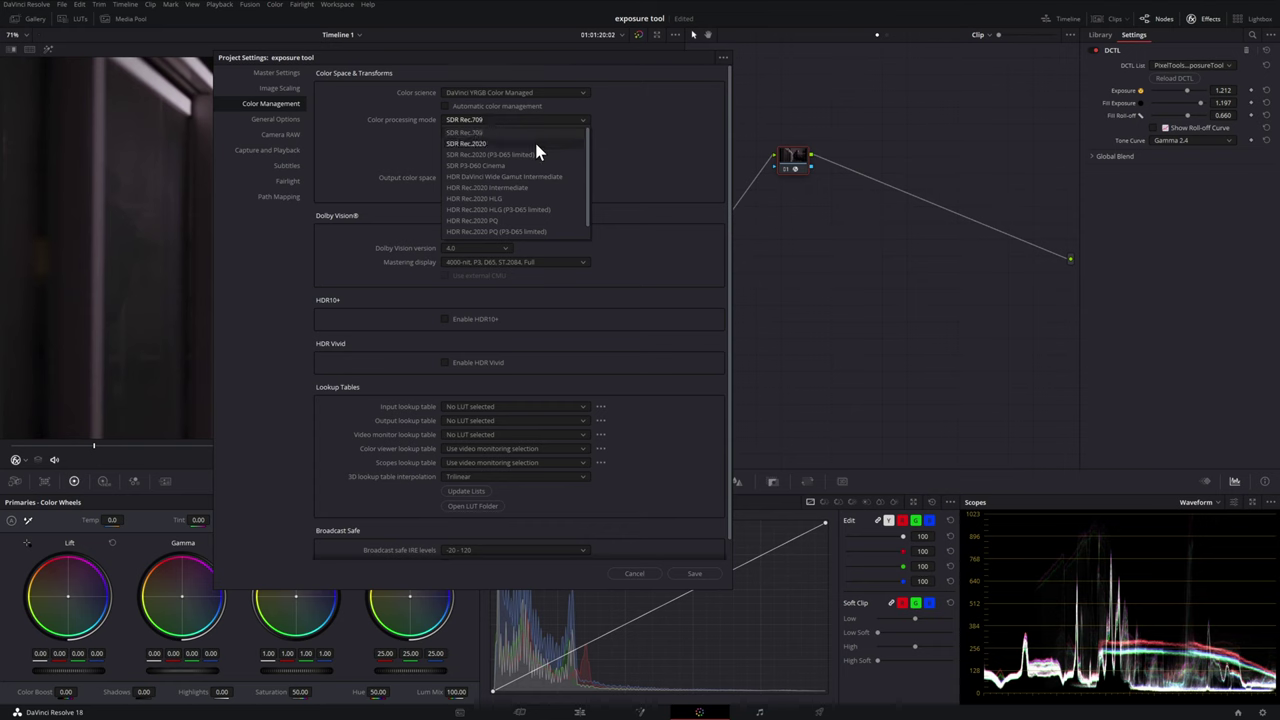
{"action": "scroll", "coordinate": [489, 219], "scroll_direction": "down", "scroll_amount": 1}
{"action": "left_click", "coordinate": [477, 231]}
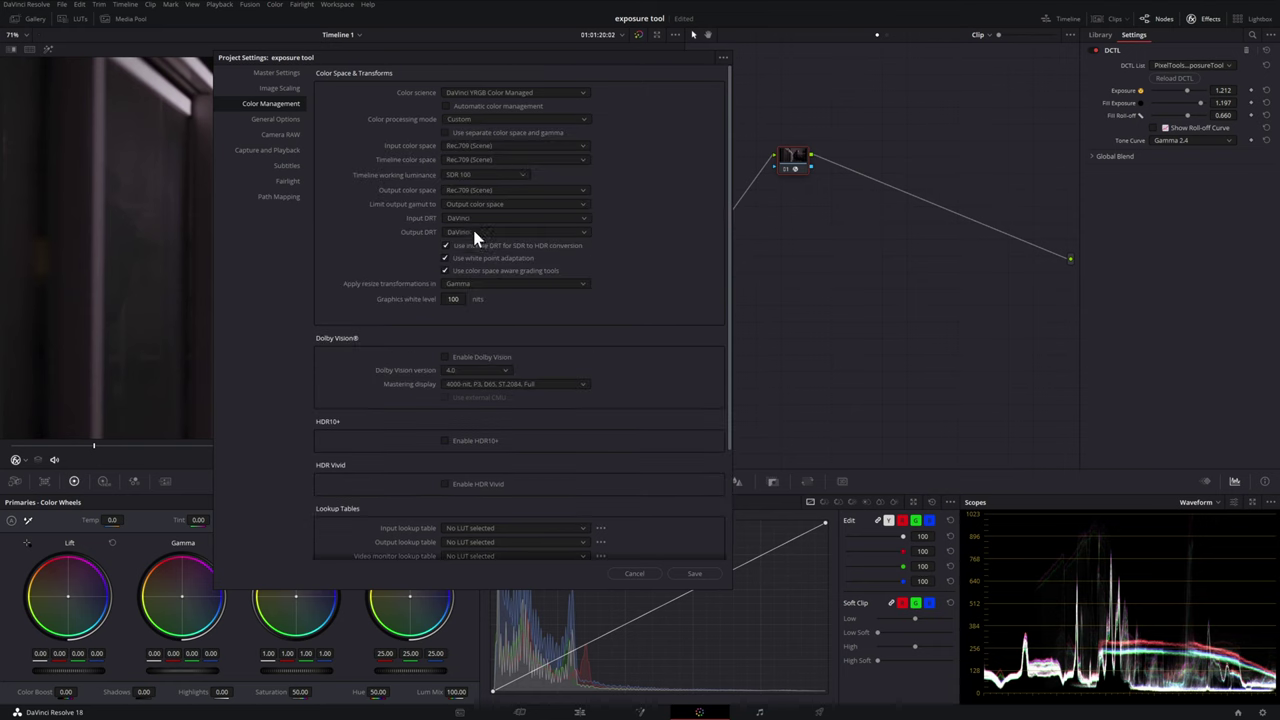
- Keep the input colour space at Rec.709 (Scene) and review the timeline colour space options
{"action": "left_click", "coordinate": [496, 144]}
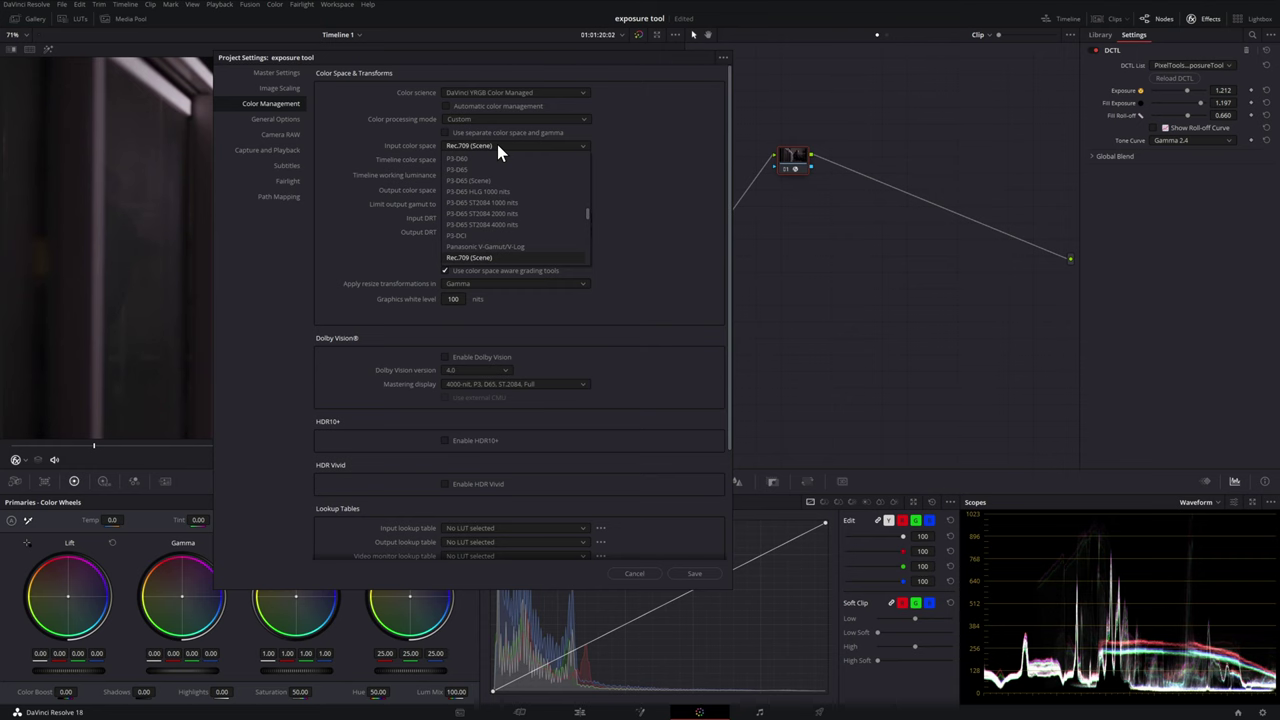
{"action": "scroll", "coordinate": [551, 208], "scroll_direction": "down", "scroll_amount": 5}
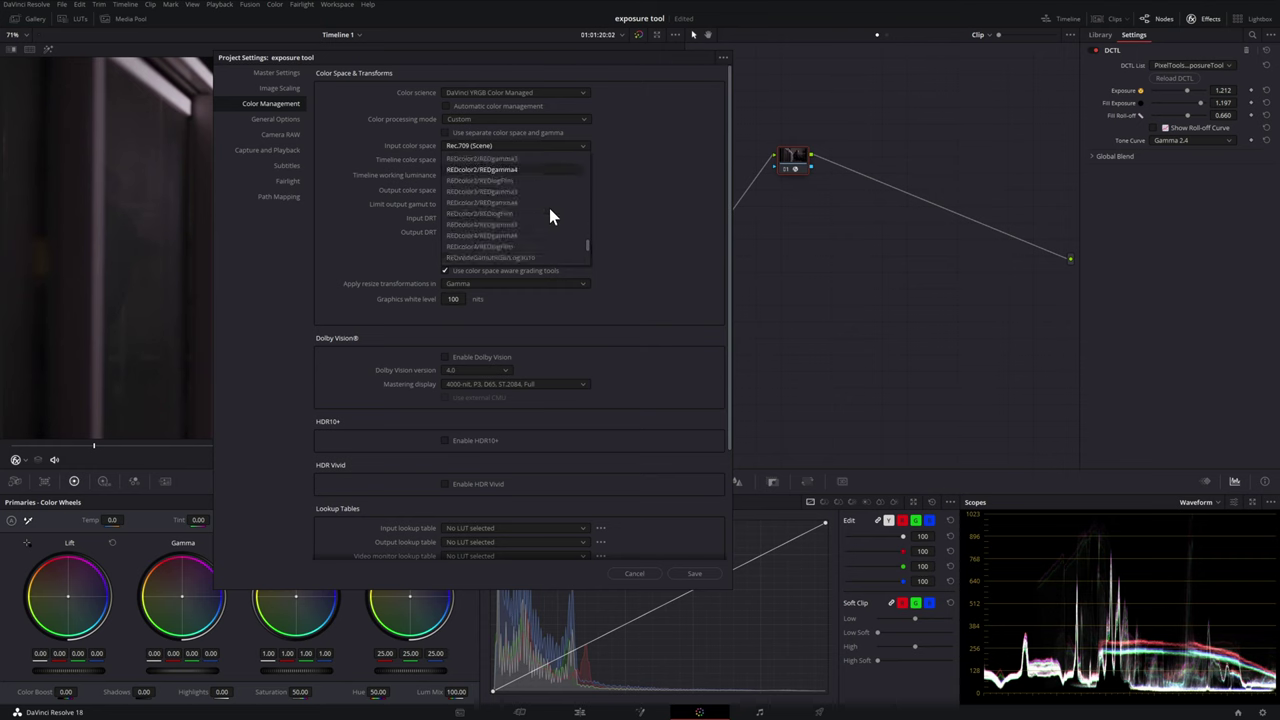
{"action": "scroll", "coordinate": [549, 210], "scroll_direction": "up", "scroll_amount": 5}
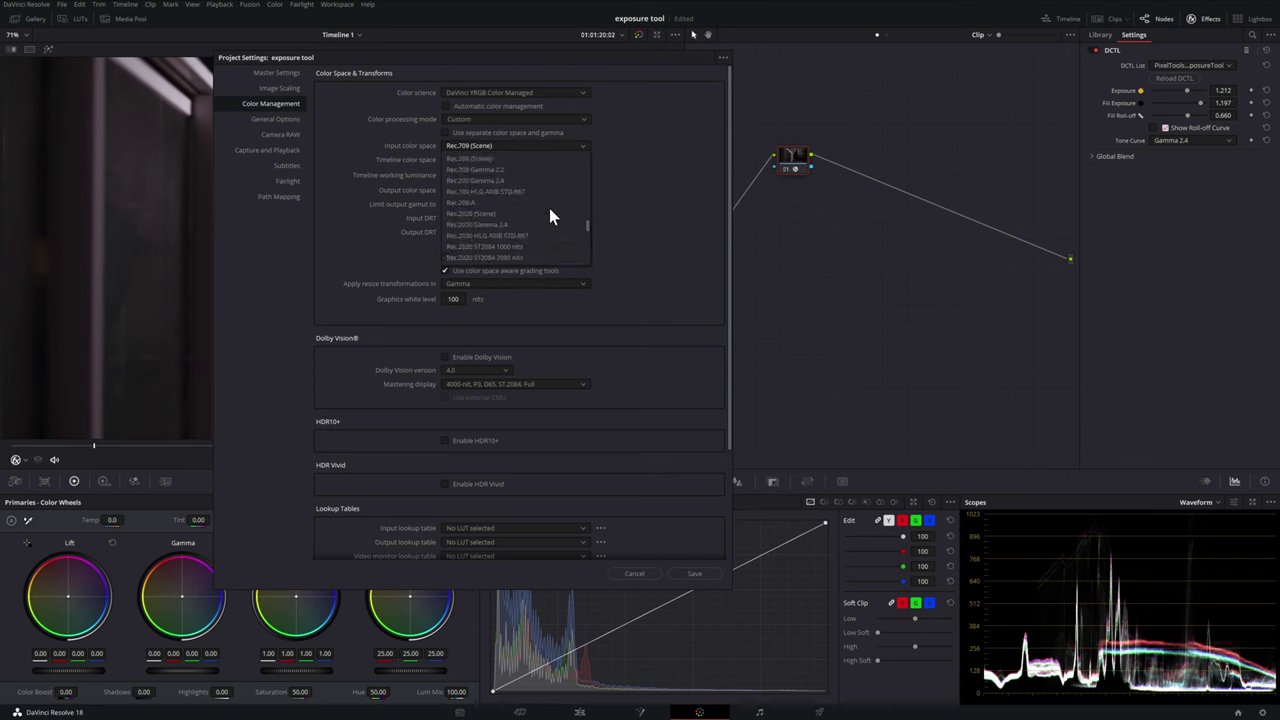
{"action": "left_click", "coordinate": [632, 155]}
{"action": "left_click", "coordinate": [475, 162]}
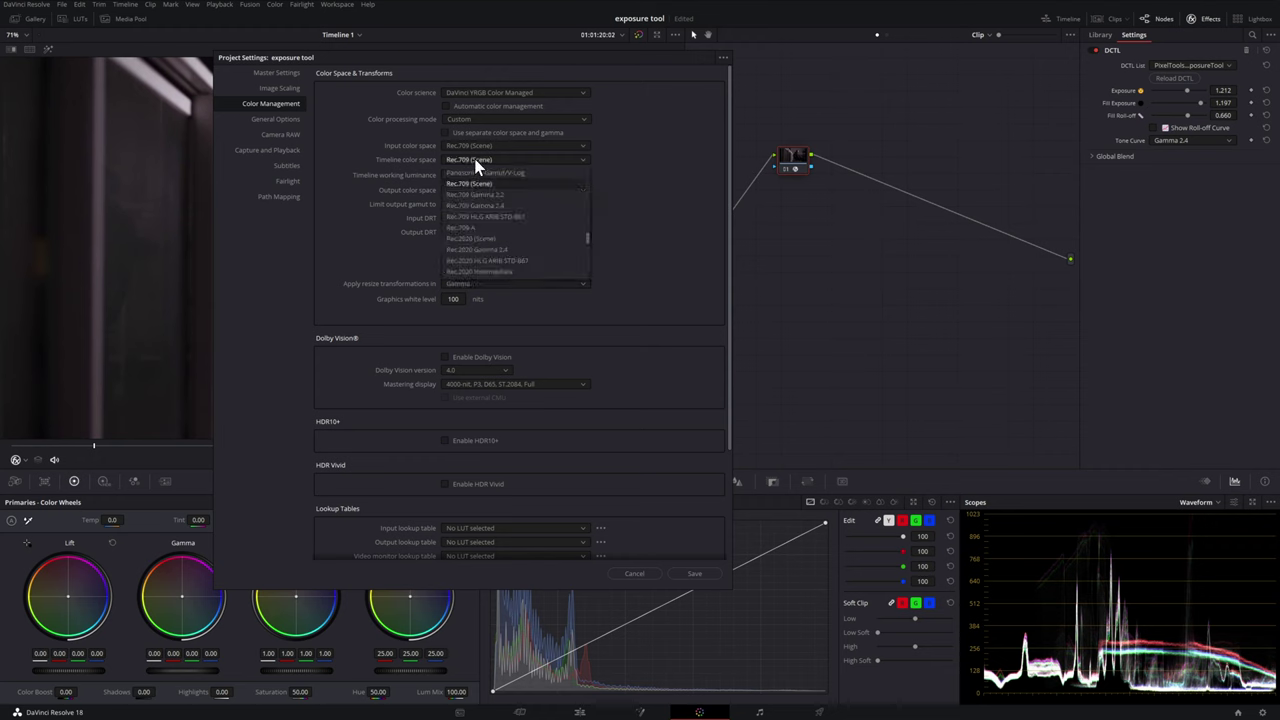
{"action": "scroll", "coordinate": [531, 227], "scroll_direction": "down", "scroll_amount": 3}
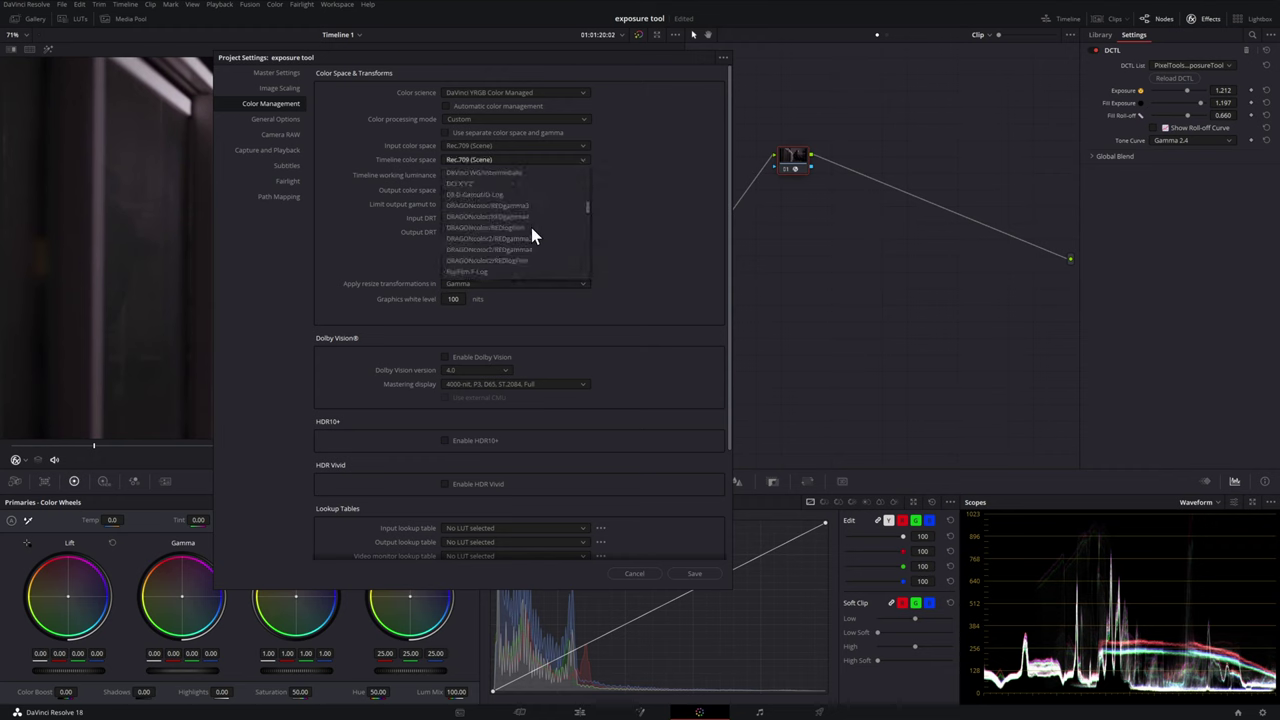
{"action": "scroll", "coordinate": [540, 175], "scroll_direction": "up", "scroll_amount": 2}
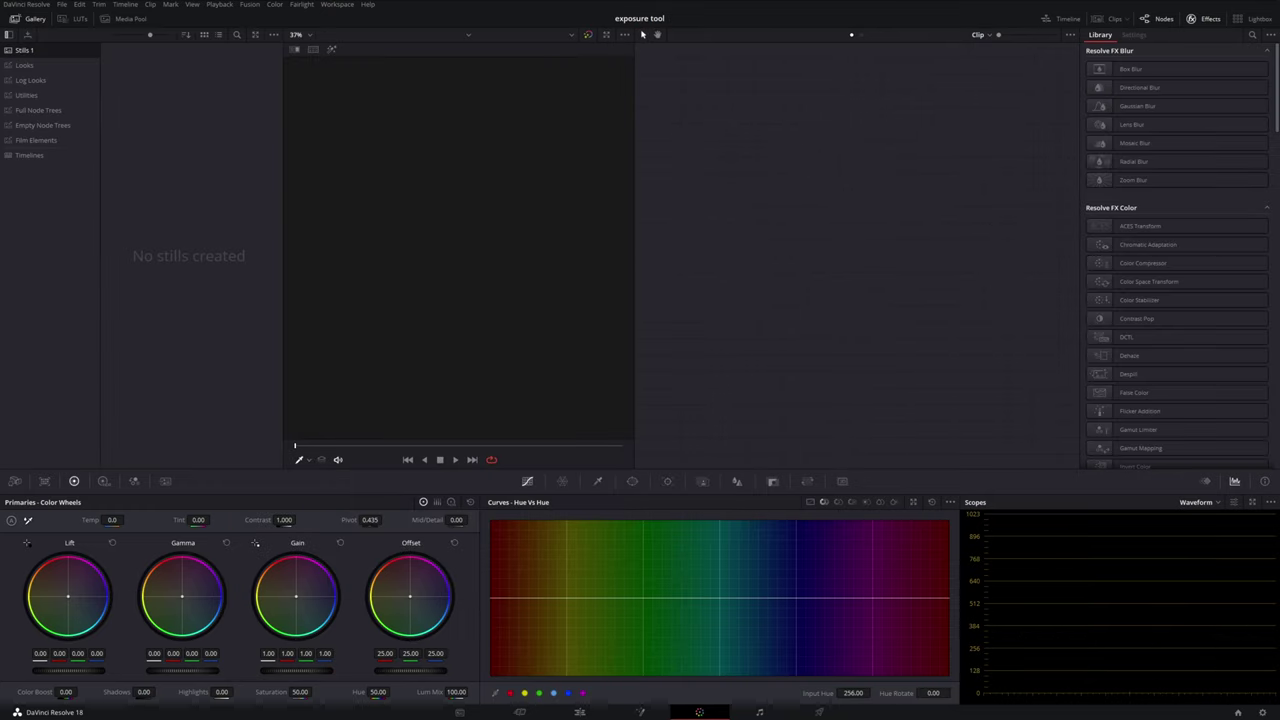
- Open the Arri LUT folder's location in File Explorer from the Gallery's LUTs list
{"action": "left_click", "coordinate": [72, 21]}
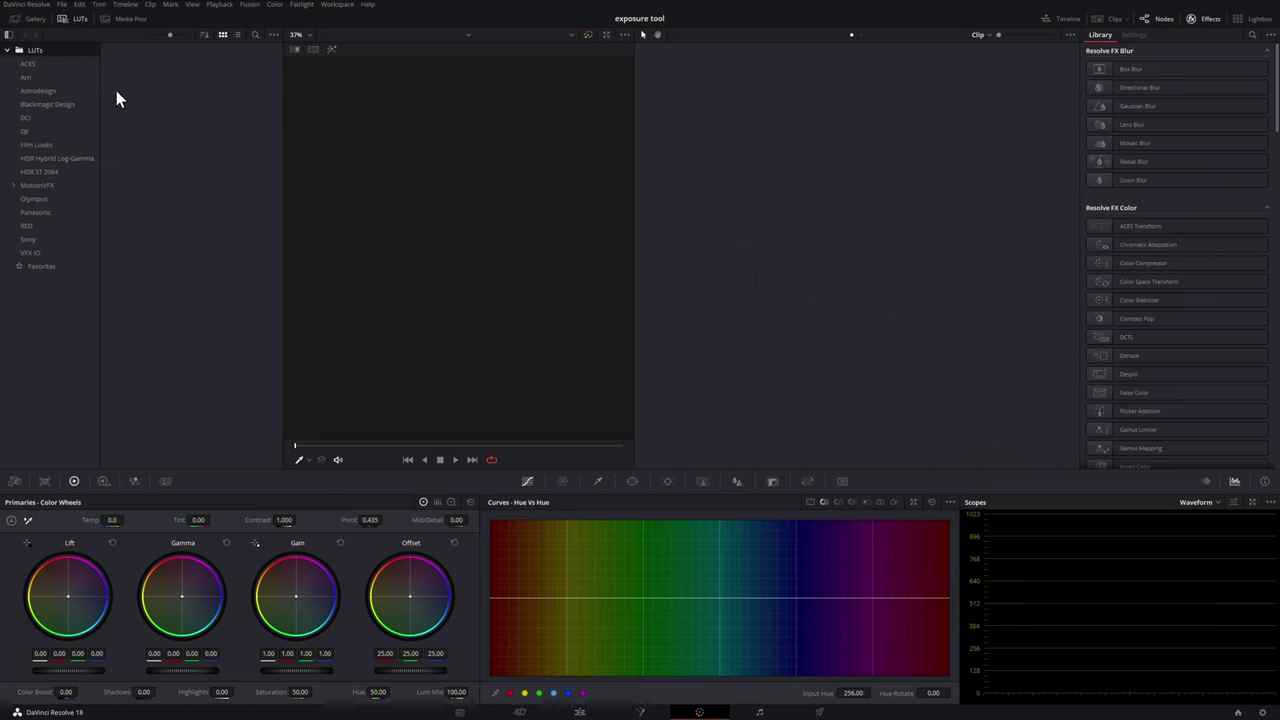
{"action": "right_click", "coordinate": [34, 78]}
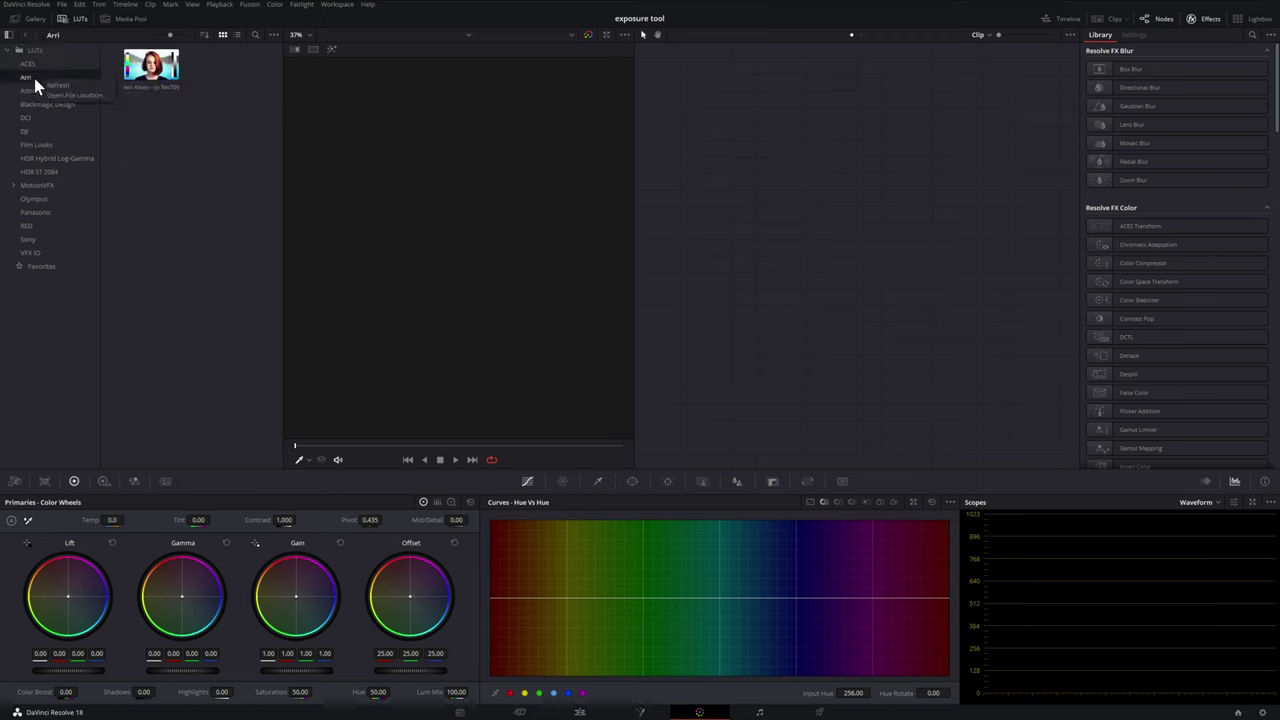
{"action": "left_click", "coordinate": [96, 97]}
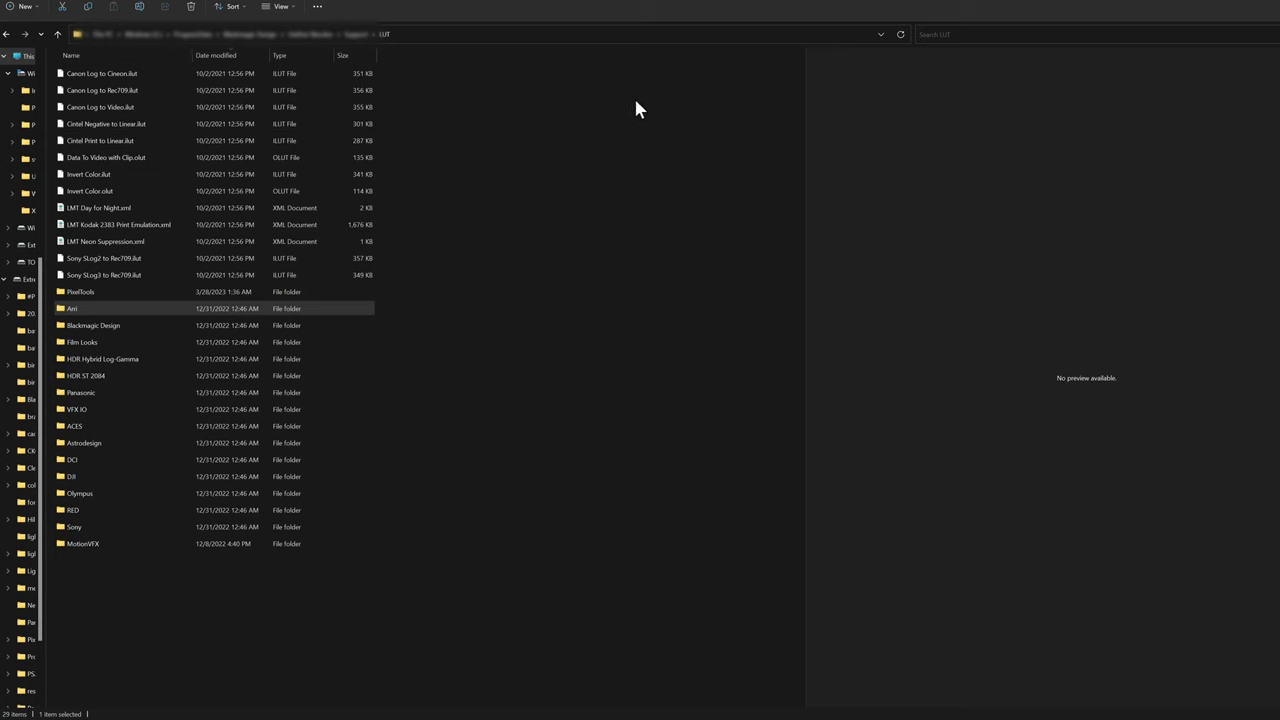
- Clear the file selection and open the exposureTool DCTL folder in the PixelTools download
{"action": "left_click_drag", "start_coordinate": [636, 100], "coordinate": [542, 398]}
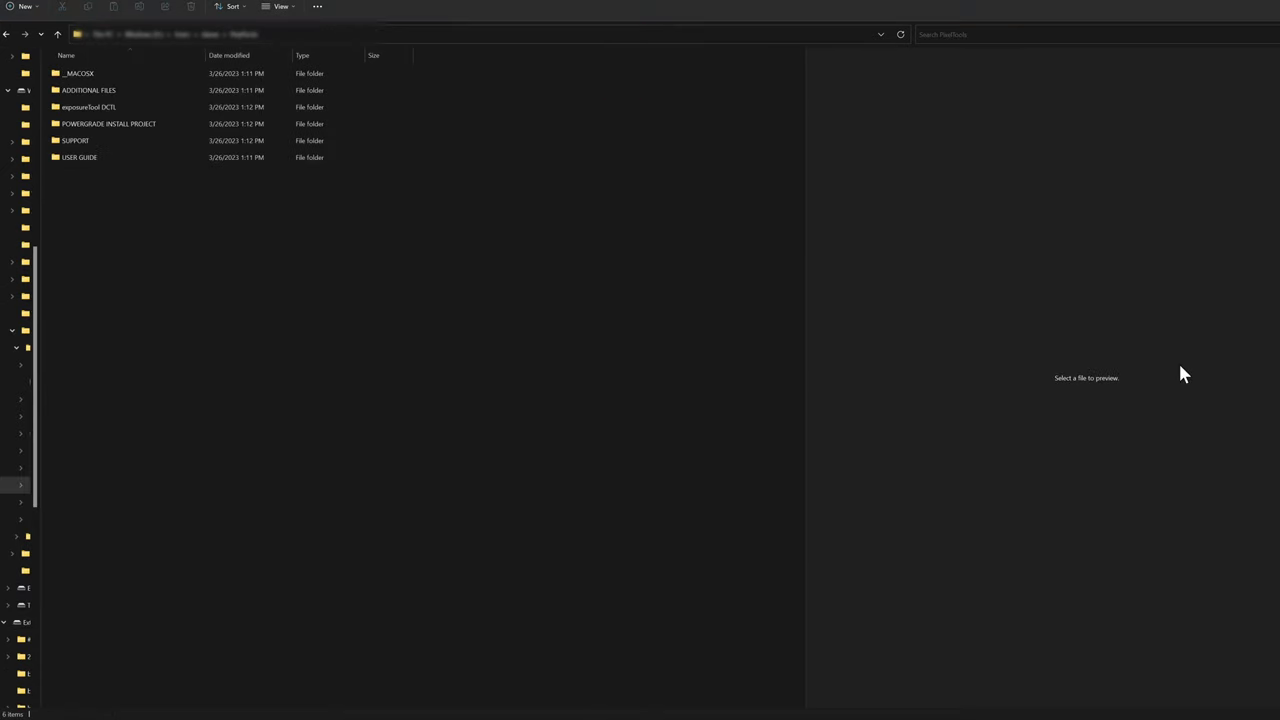
{"action": "double_click", "coordinate": [98, 107]}
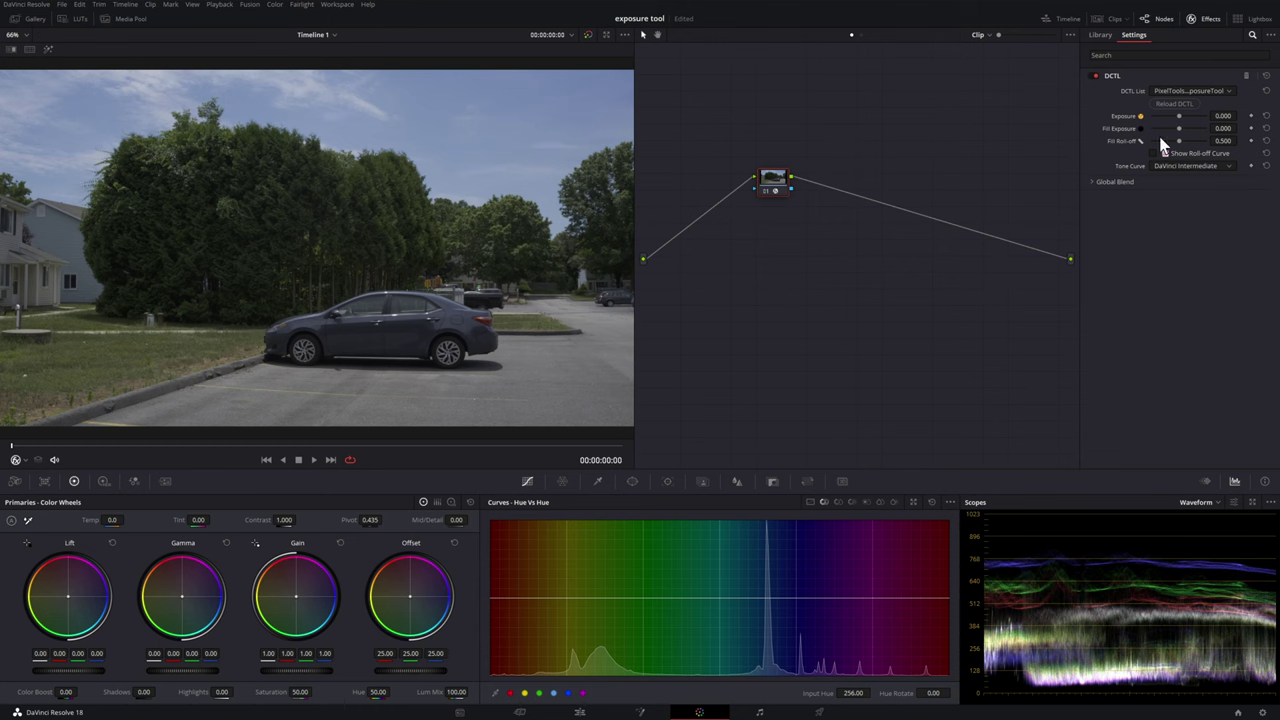
{"action": "left_click_drag", "start_coordinate": [1178, 116], "coordinate": [1179, 117]}
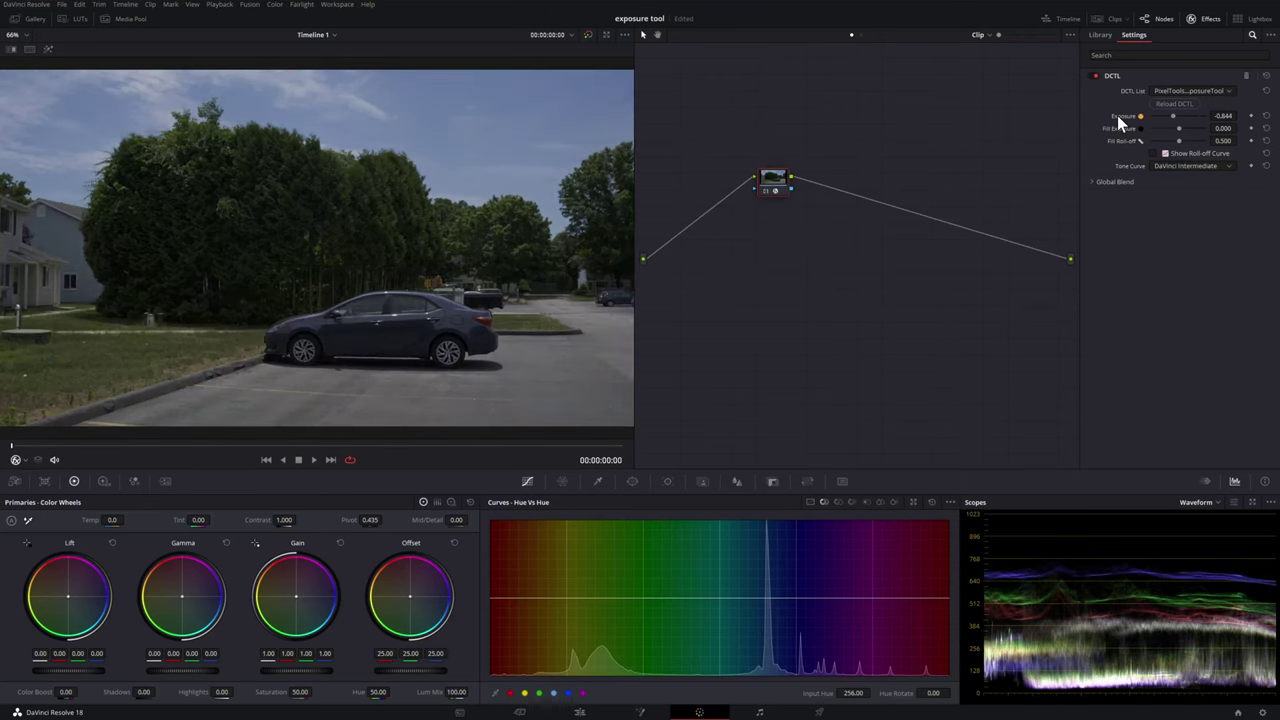
{"action": "double_click", "coordinate": [1122, 117]}
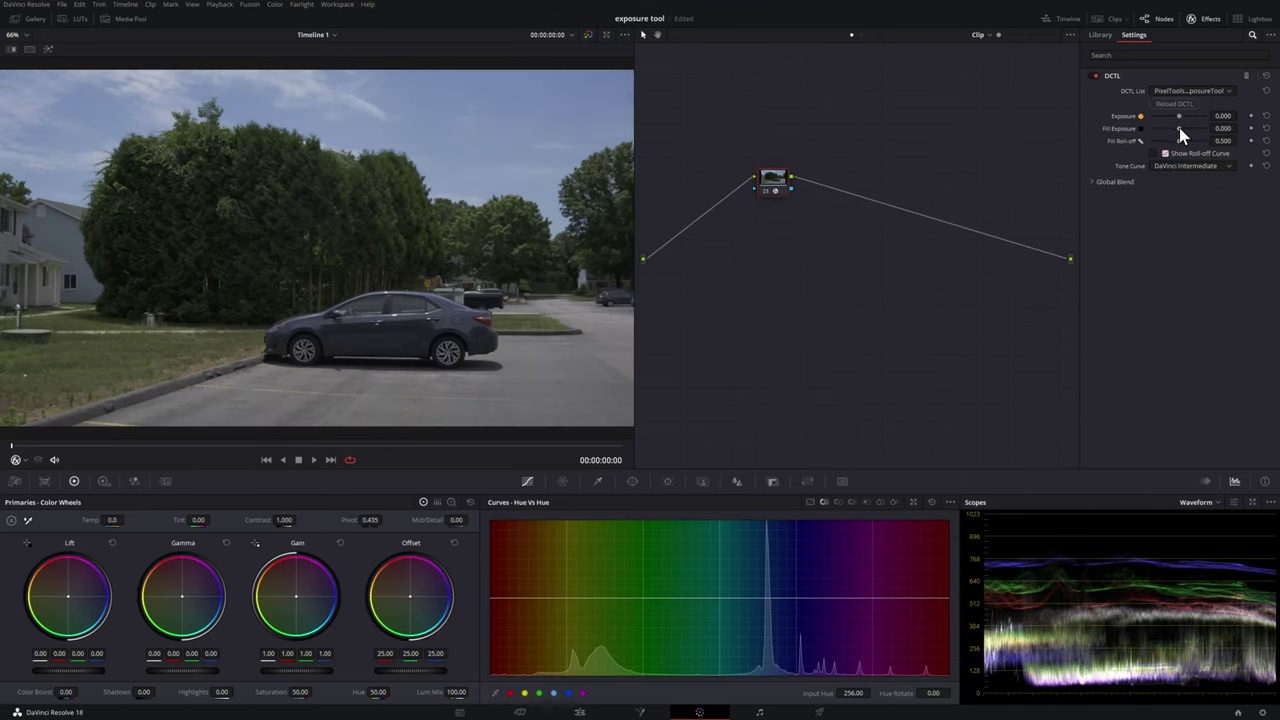
{"action": "left_click_drag", "start_coordinate": [1179, 127], "coordinate": [1205, 133]}
{"action": "mouse_move", "coordinate": [1181, 128]}
{"action": "left_mouse_down"}
{"action": "mouse_move", "coordinate": [1184, 141]}
{"action": "mouse_move", "coordinate": [1161, 141]}
{"action": "mouse_move", "coordinate": [1176, 142]}
{"action": "left_mouse_up"}
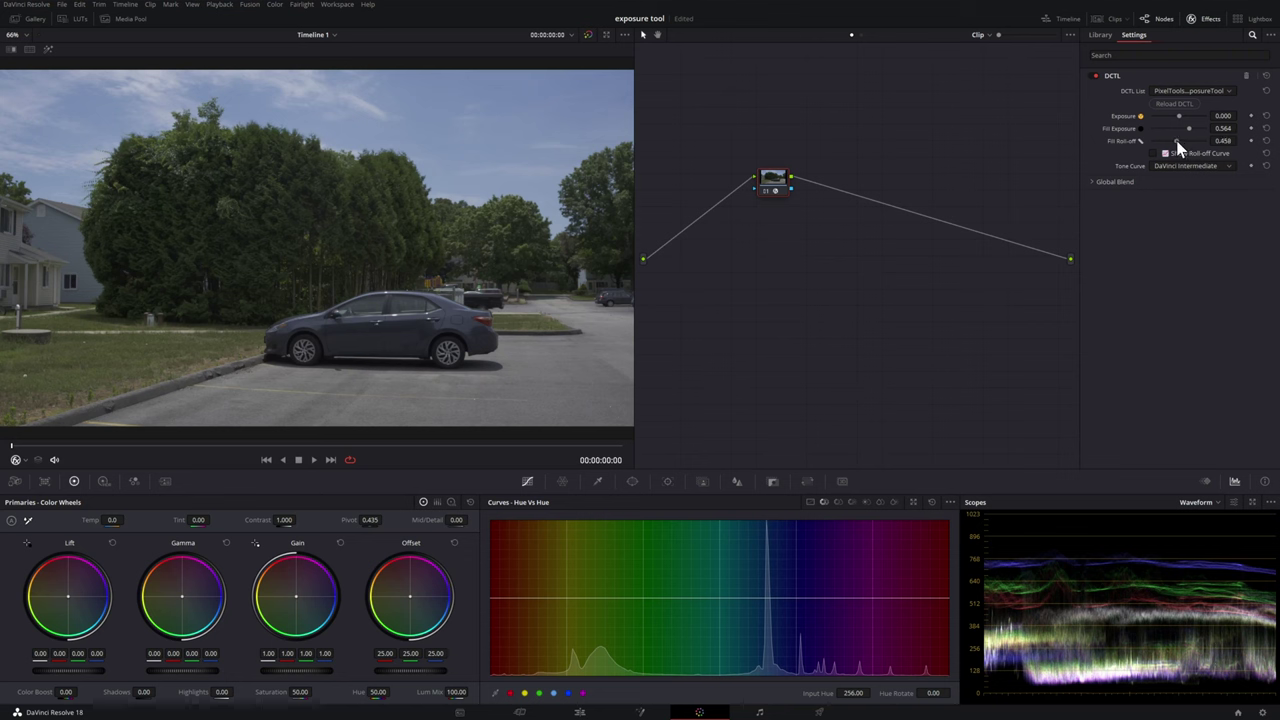
{"action": "double_click", "coordinate": [1123, 127]}
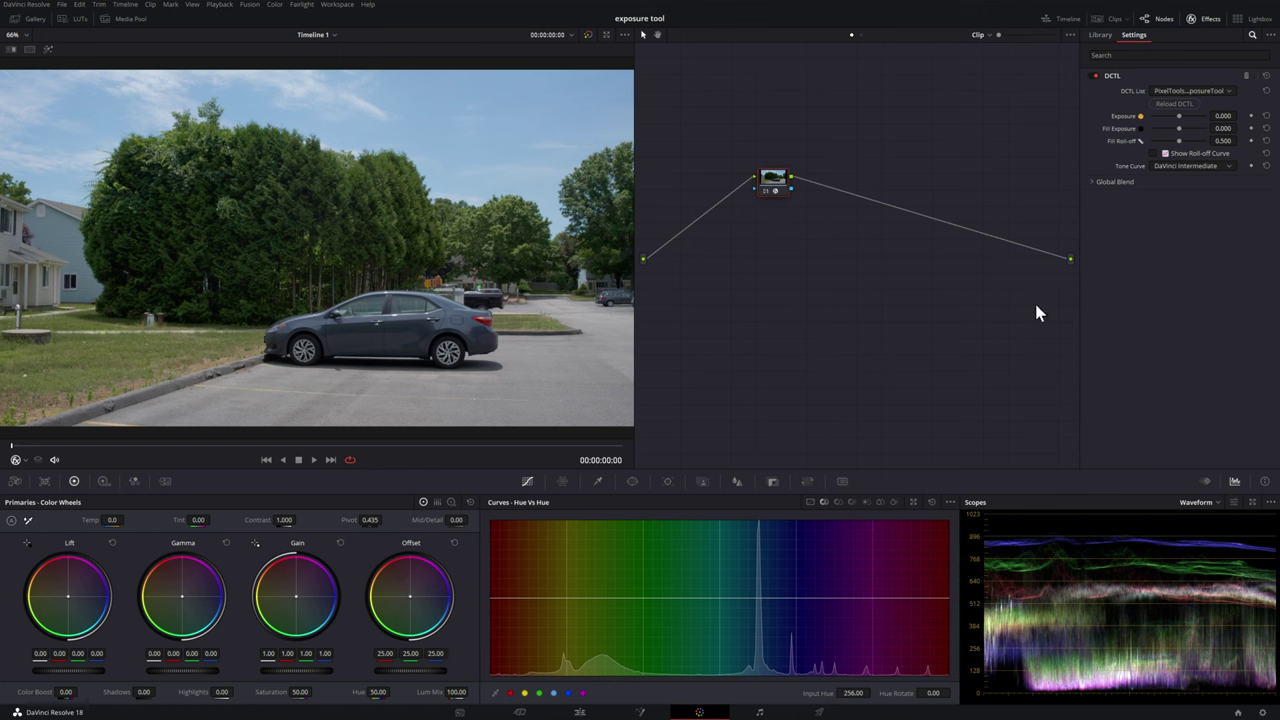
{"action": "left_click", "coordinate": [1197, 166]}
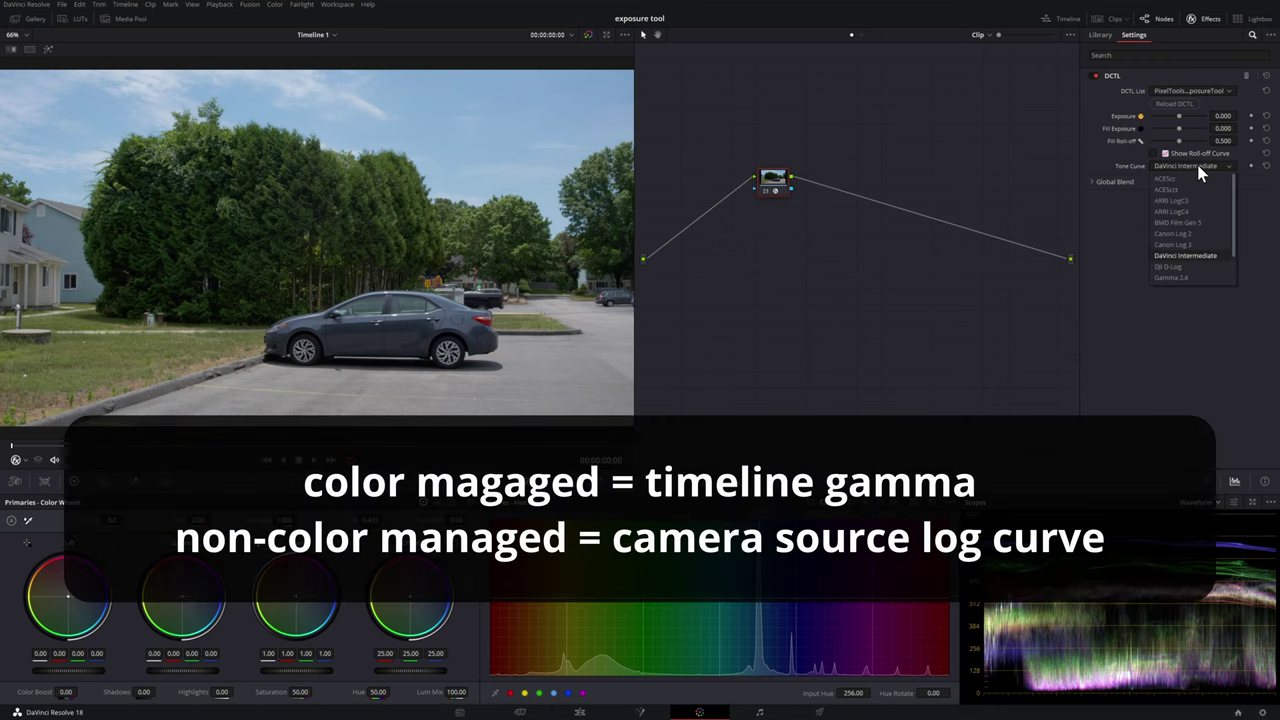
{"action": "scroll", "coordinate": [1200, 260], "scroll_direction": "down", "scroll_amount": 1}
{"action": "left_click", "coordinate": [1189, 279]}
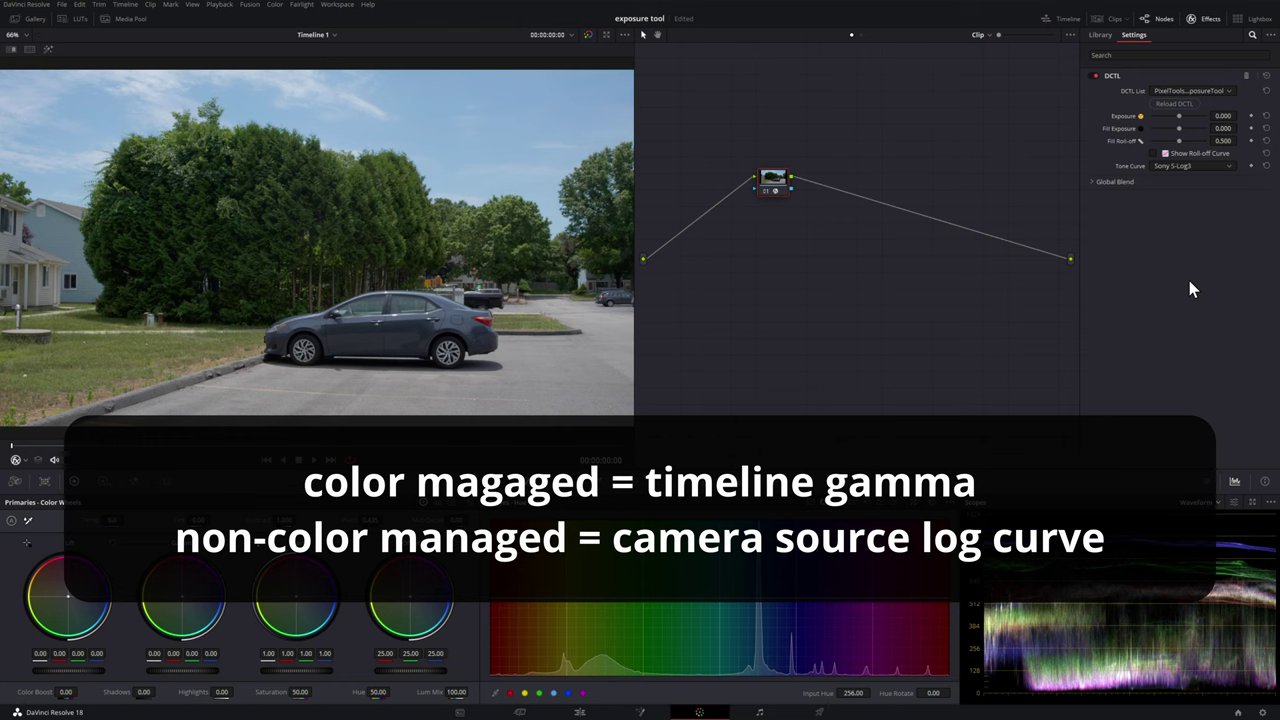
{"action": "left_click", "coordinate": [1210, 164]}
{"action": "left_click", "coordinate": [1197, 177]}
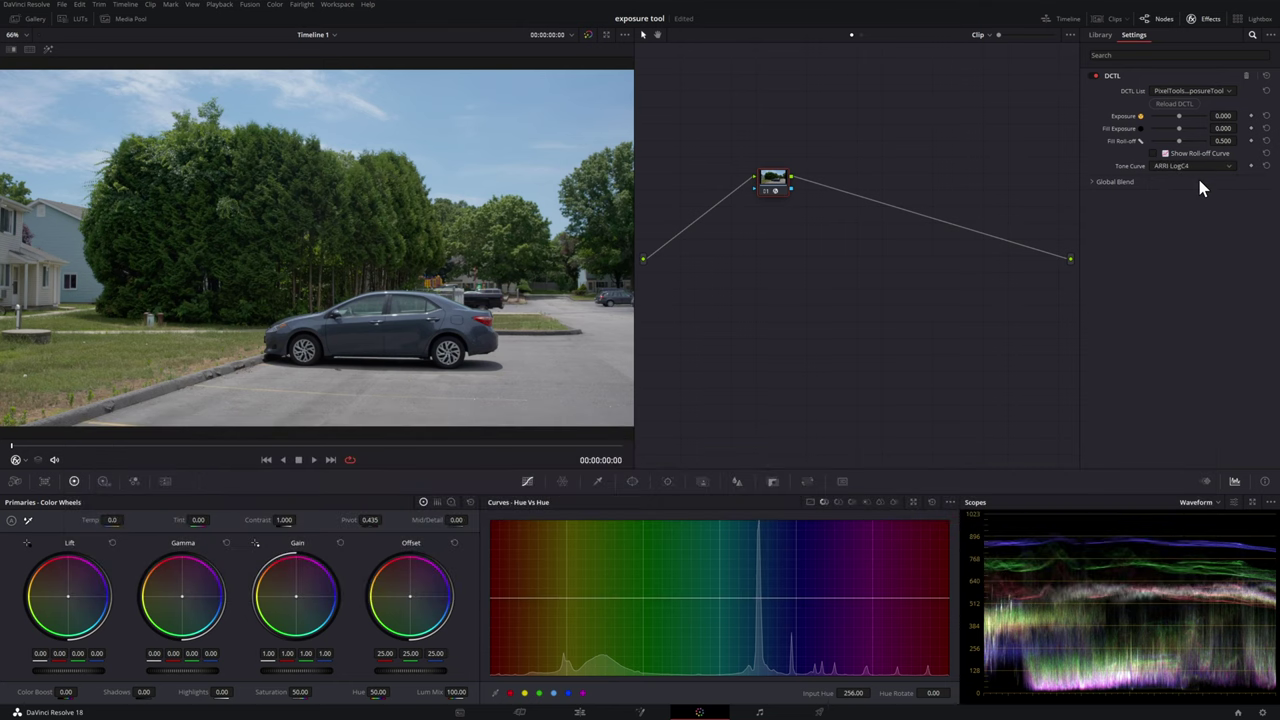
{"action": "left_click", "coordinate": [1210, 163]}
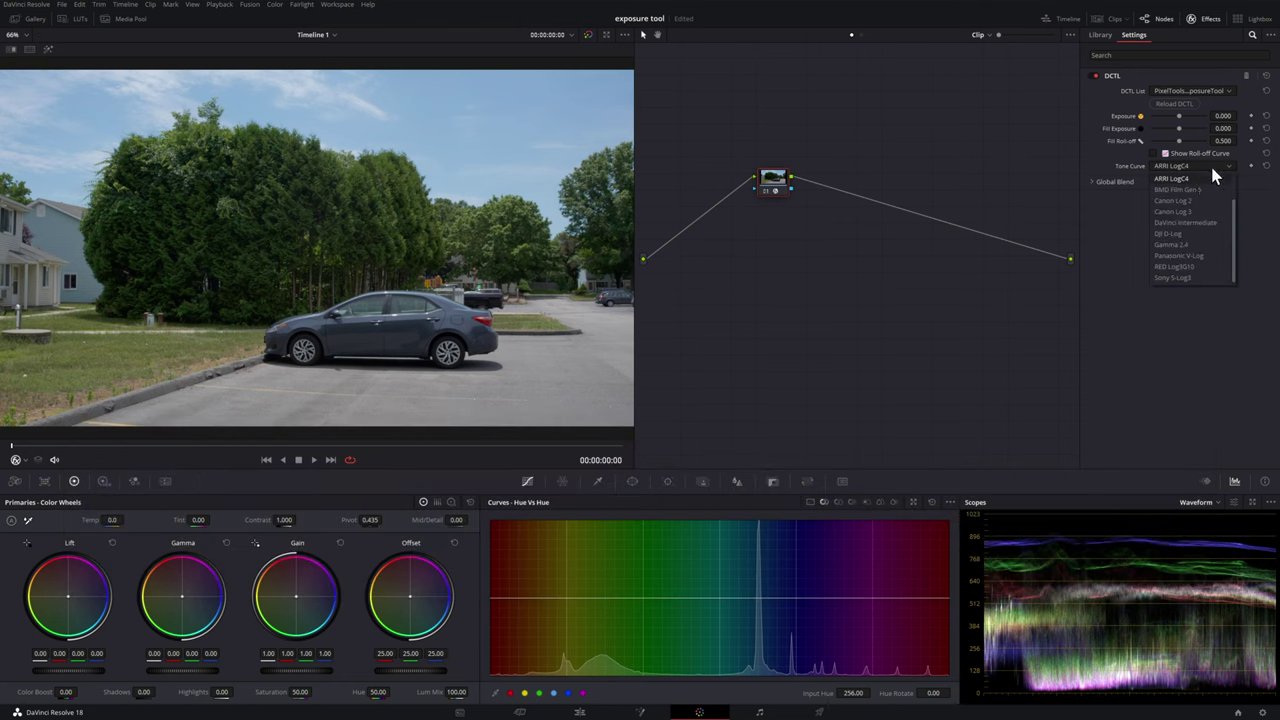
{"action": "left_click", "coordinate": [1208, 222]}
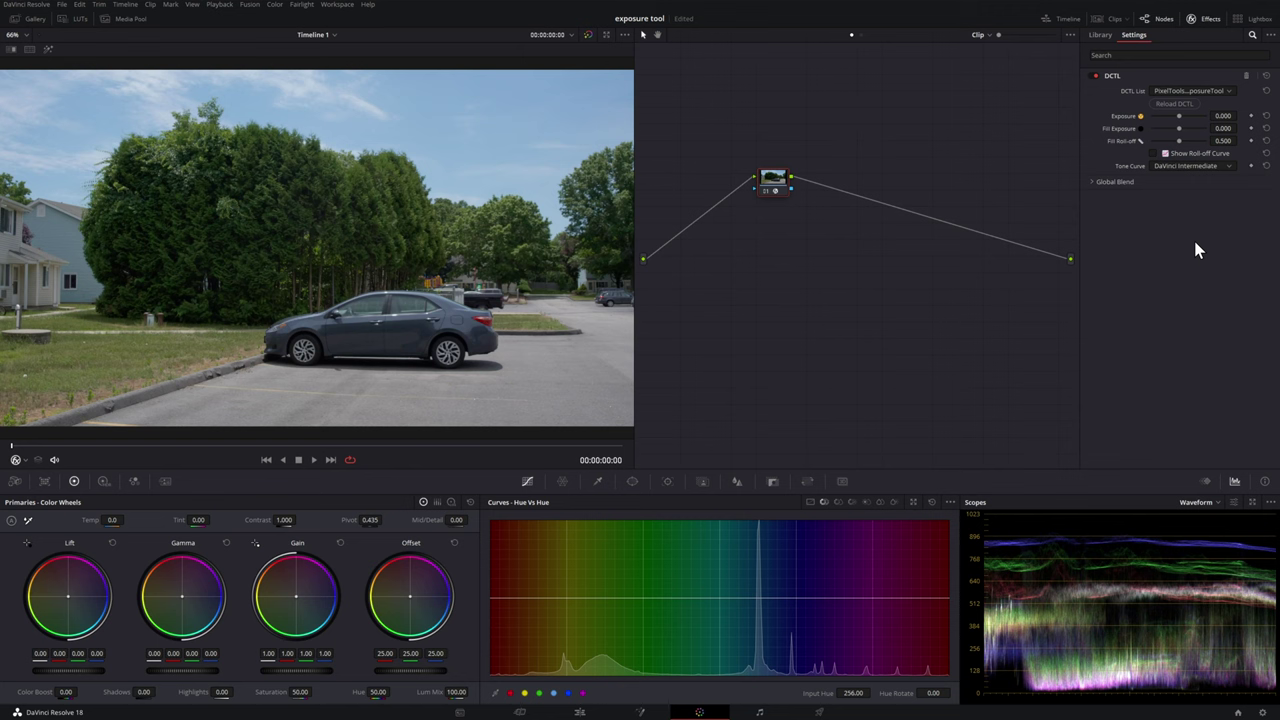
- Show the roll-off curve overlay and set Fill Exposure 0.950 and Fill Roll-off 0.596
{"action": "left_click", "coordinate": [1151, 152]}
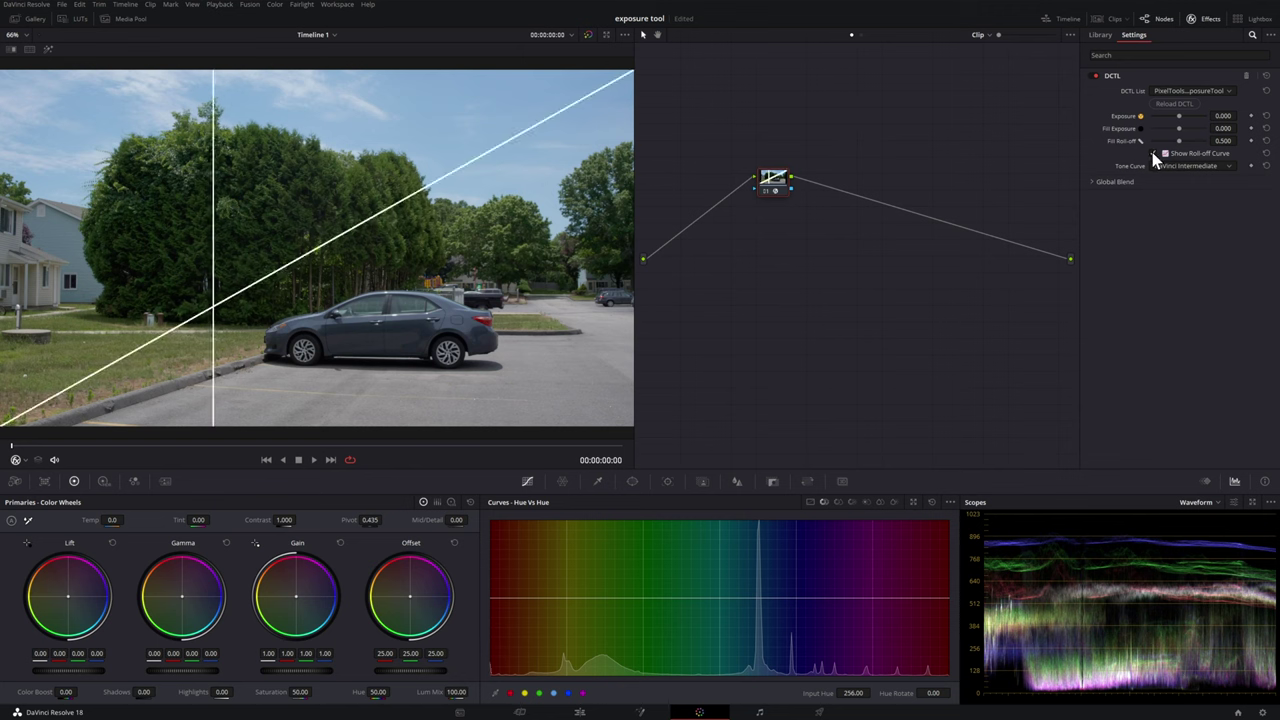
{"action": "left_click", "coordinate": [1152, 152]}
{"action": "left_click", "coordinate": [1152, 152]}
{"action": "left_click_drag", "start_coordinate": [1178, 128], "coordinate": [1200, 131]}
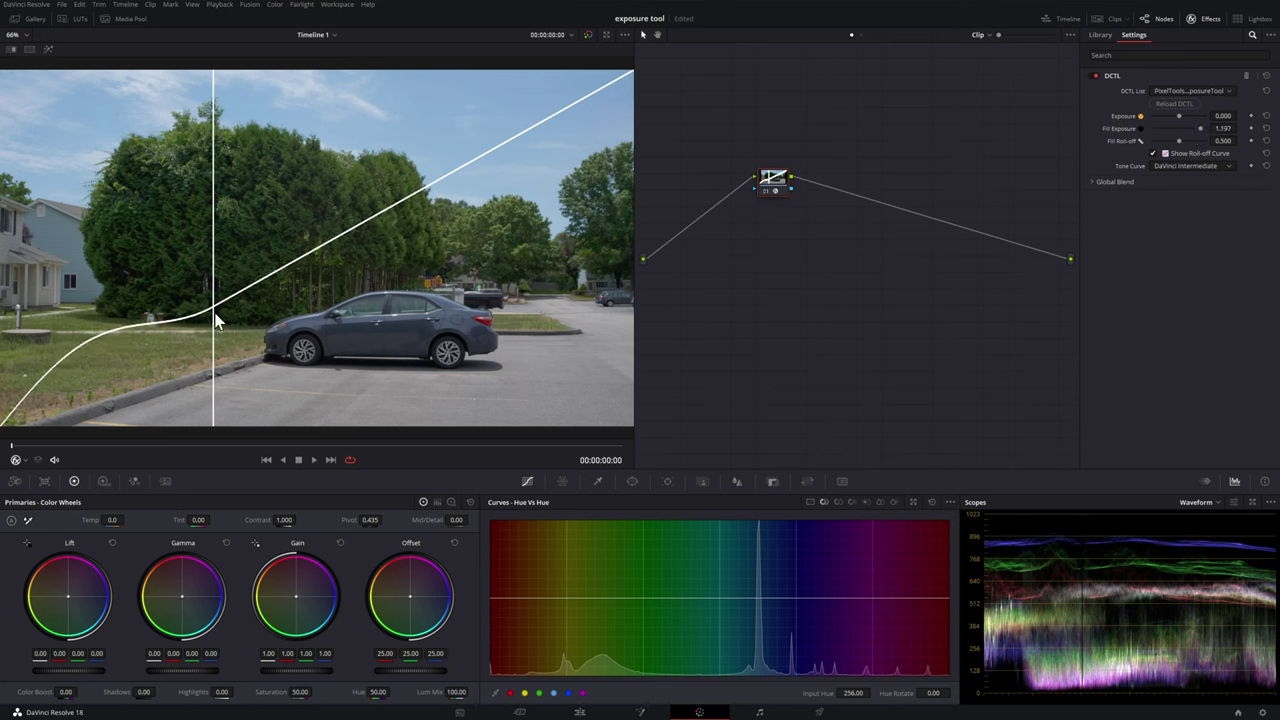
{"action": "mouse_move", "coordinate": [1200, 129]}
{"action": "left_mouse_down"}
{"action": "mouse_move", "coordinate": [1153, 142]}
{"action": "mouse_move", "coordinate": [1184, 142]}
{"action": "left_mouse_up"}
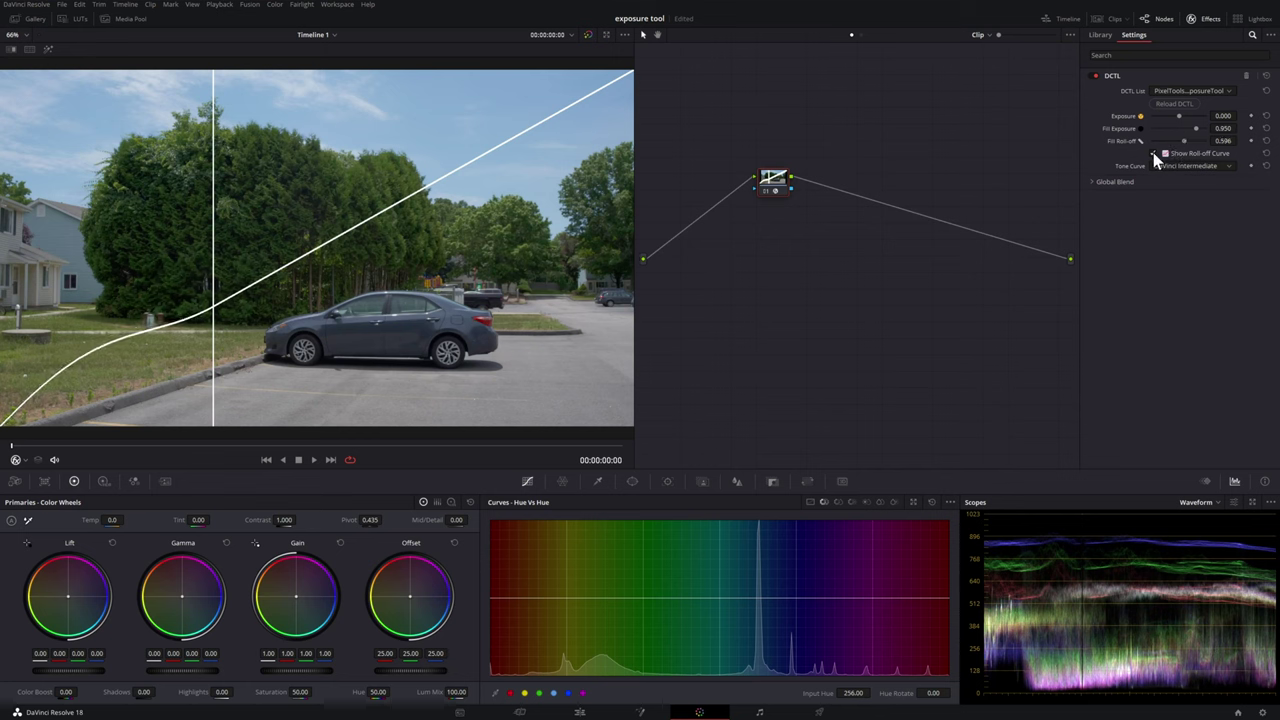
- Hide the roll-off curve overlay and toggle the DCTL node off and on to compare
{"action": "left_click", "coordinate": [1162, 153]}
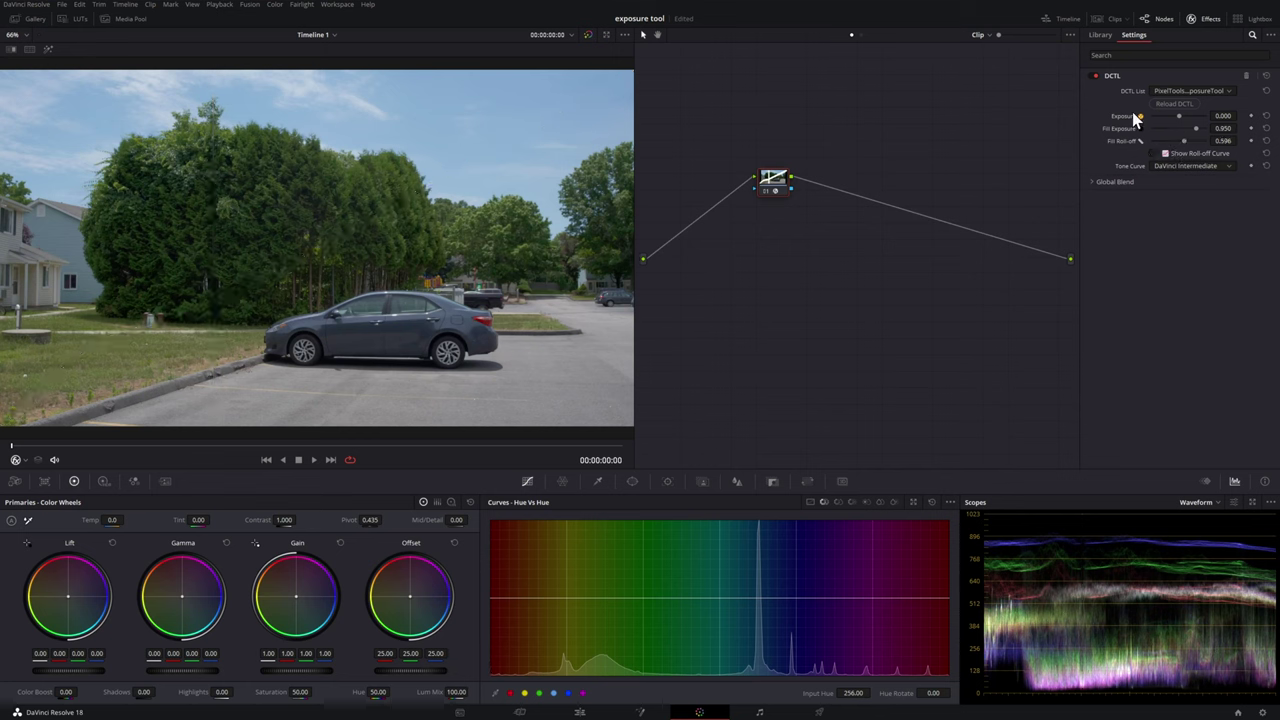
{"action": "left_click", "coordinate": [1095, 75]}
{"action": "left_click", "coordinate": [1095, 75]}
{"action": "left_click", "coordinate": [1095, 75]}
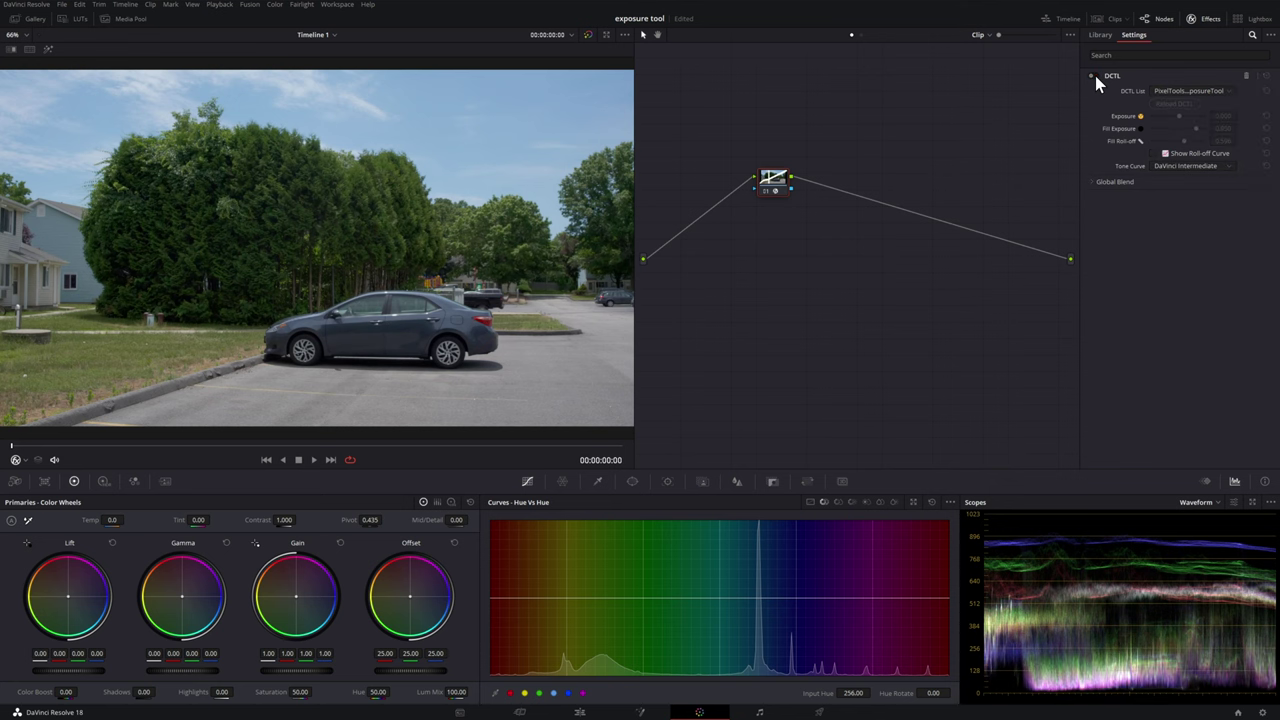
{"action": "left_click", "coordinate": [1095, 75]}
- Show the clips strip and roll-off overlay, trying Canon Log 2 and Sony S-Log3 before choosing BMD Film Gen 5
{"action": "left_click", "coordinate": [1109, 18]}
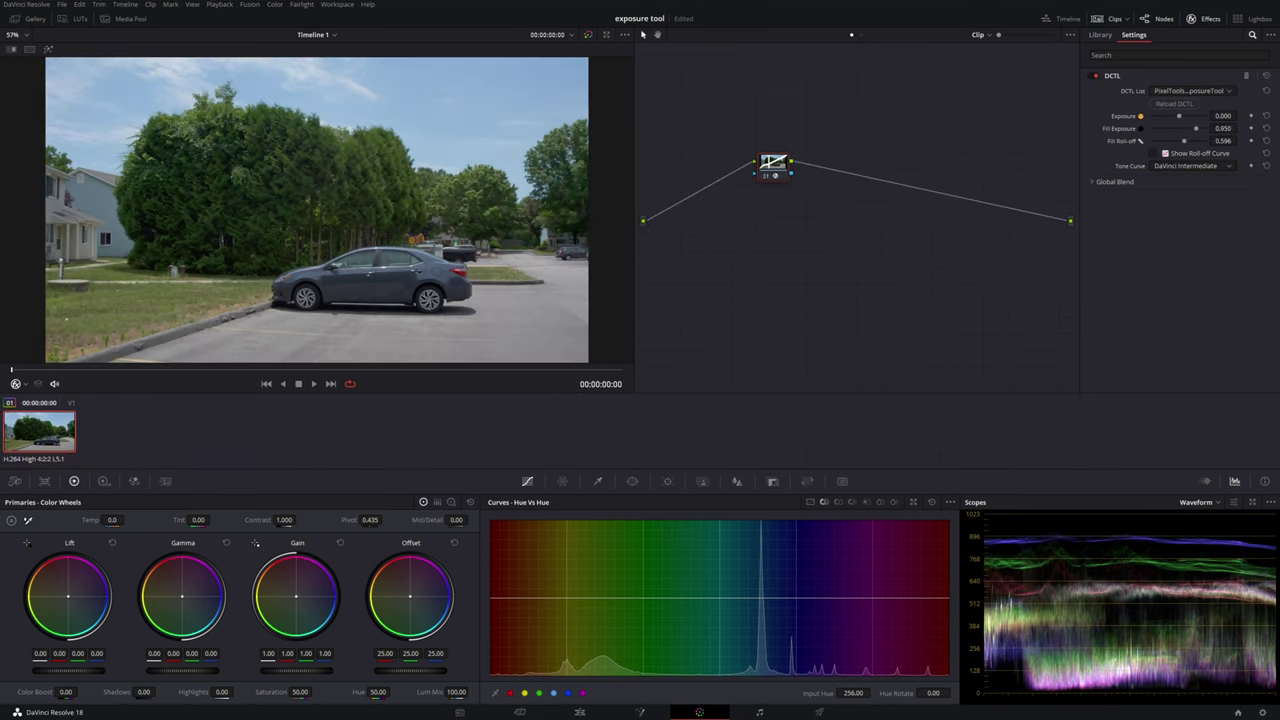
{"action": "left_click", "coordinate": [1152, 154]}
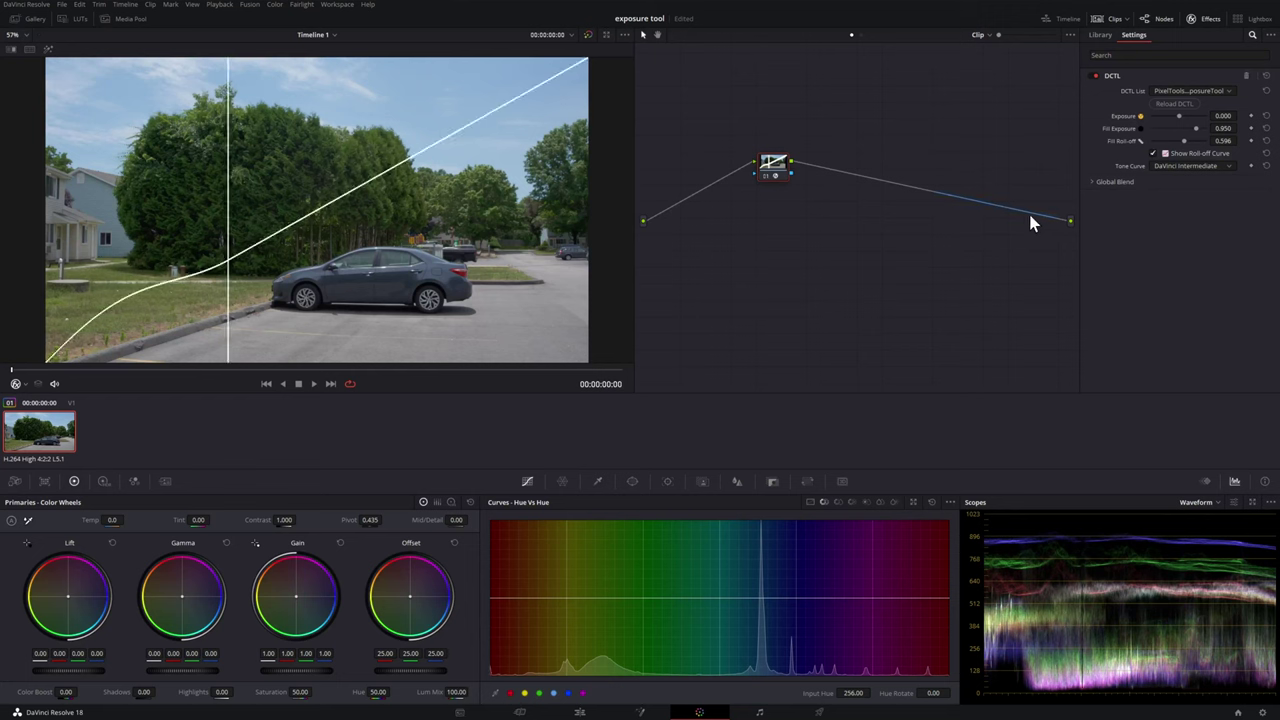
{"action": "left_click", "coordinate": [1190, 166]}
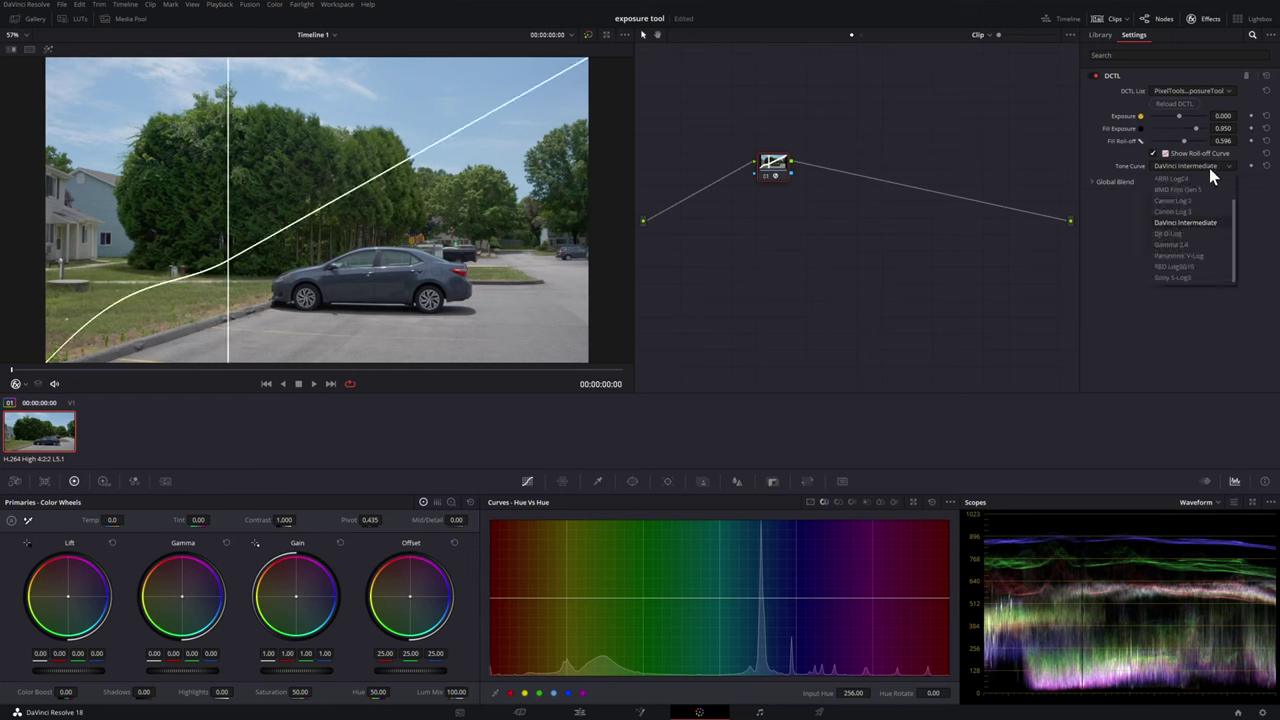
{"action": "left_click", "coordinate": [1173, 201]}
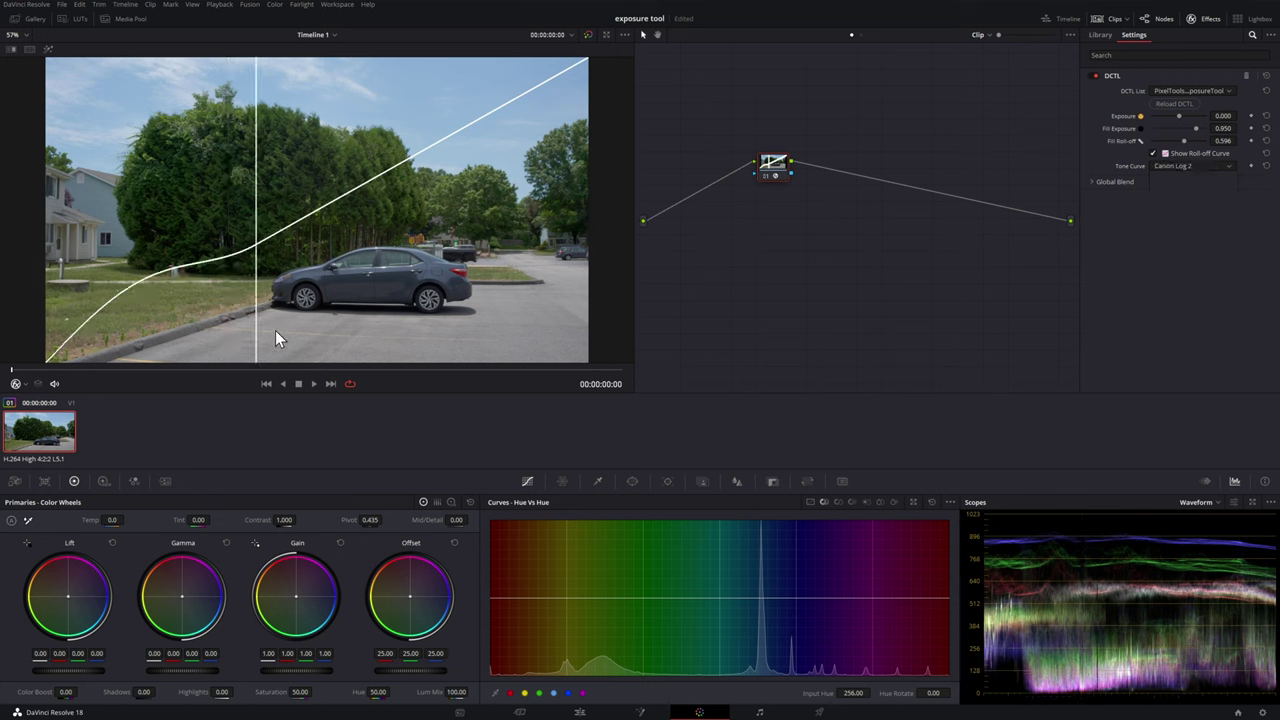
{"action": "left_click", "coordinate": [1190, 168]}
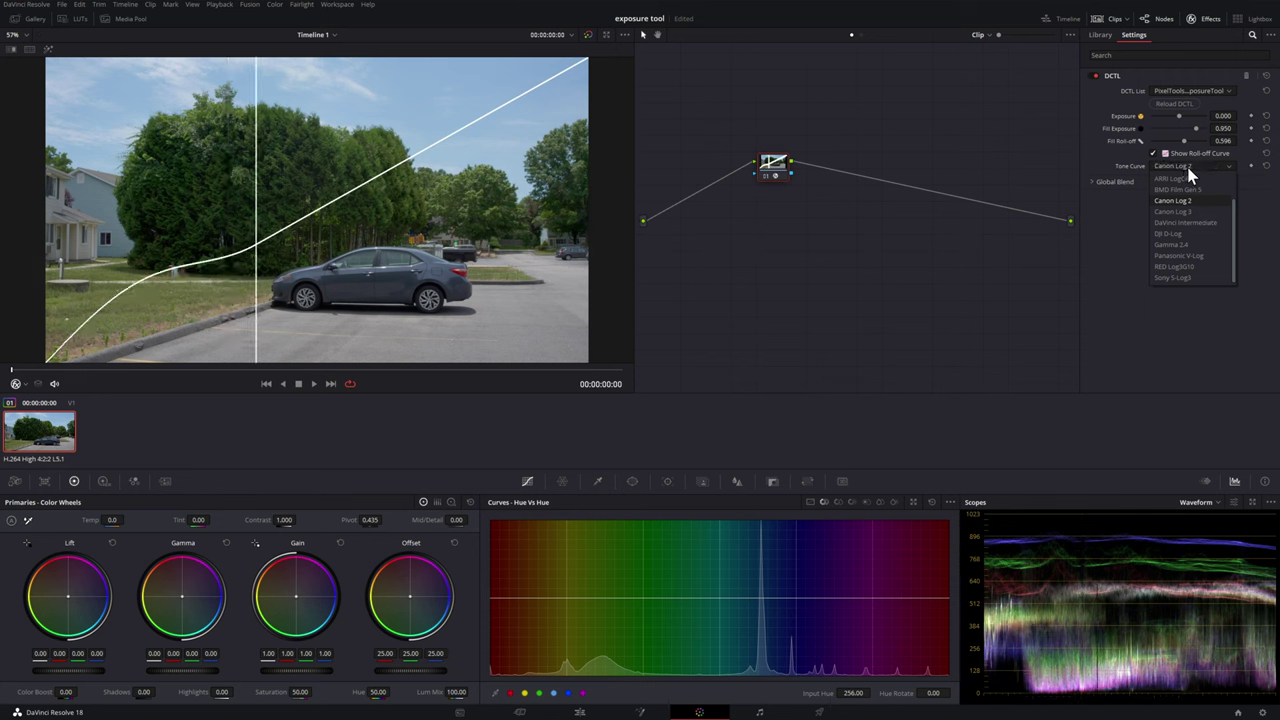
{"action": "left_click", "coordinate": [1186, 201]}
{"action": "left_click", "coordinate": [1197, 168]}
{"action": "left_click", "coordinate": [1176, 277]}
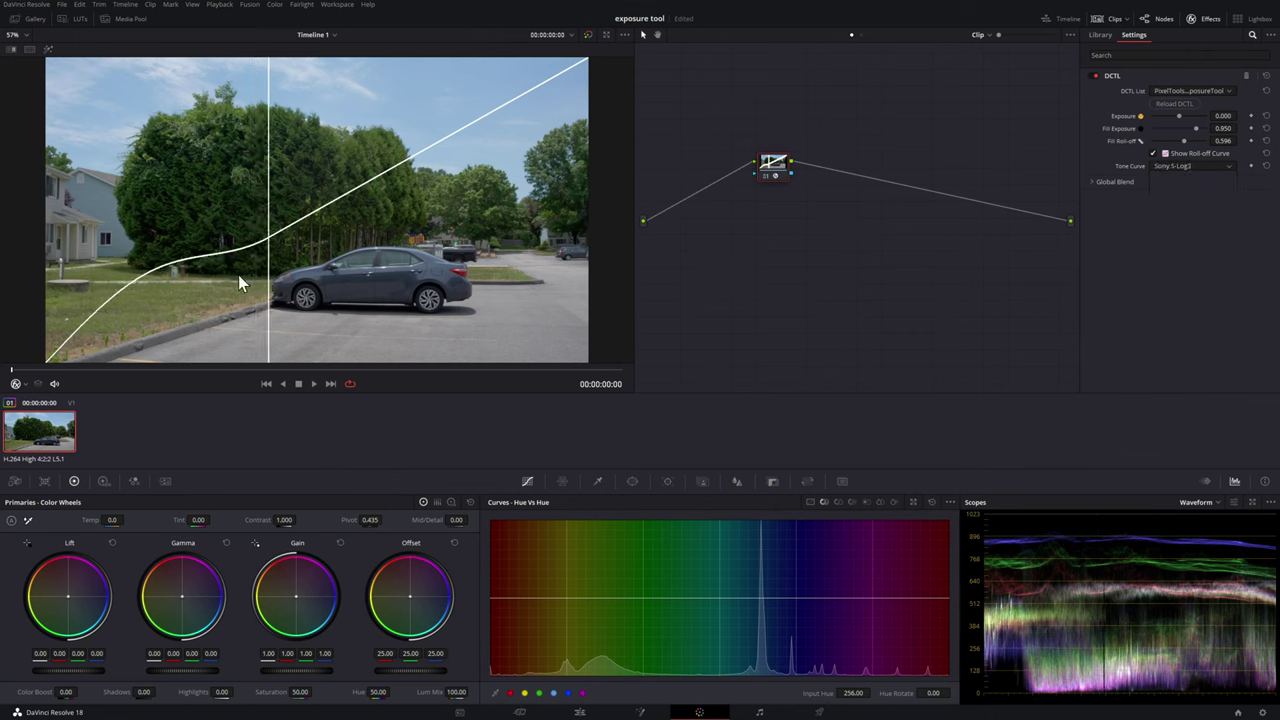
{"action": "left_click", "coordinate": [1192, 166]}
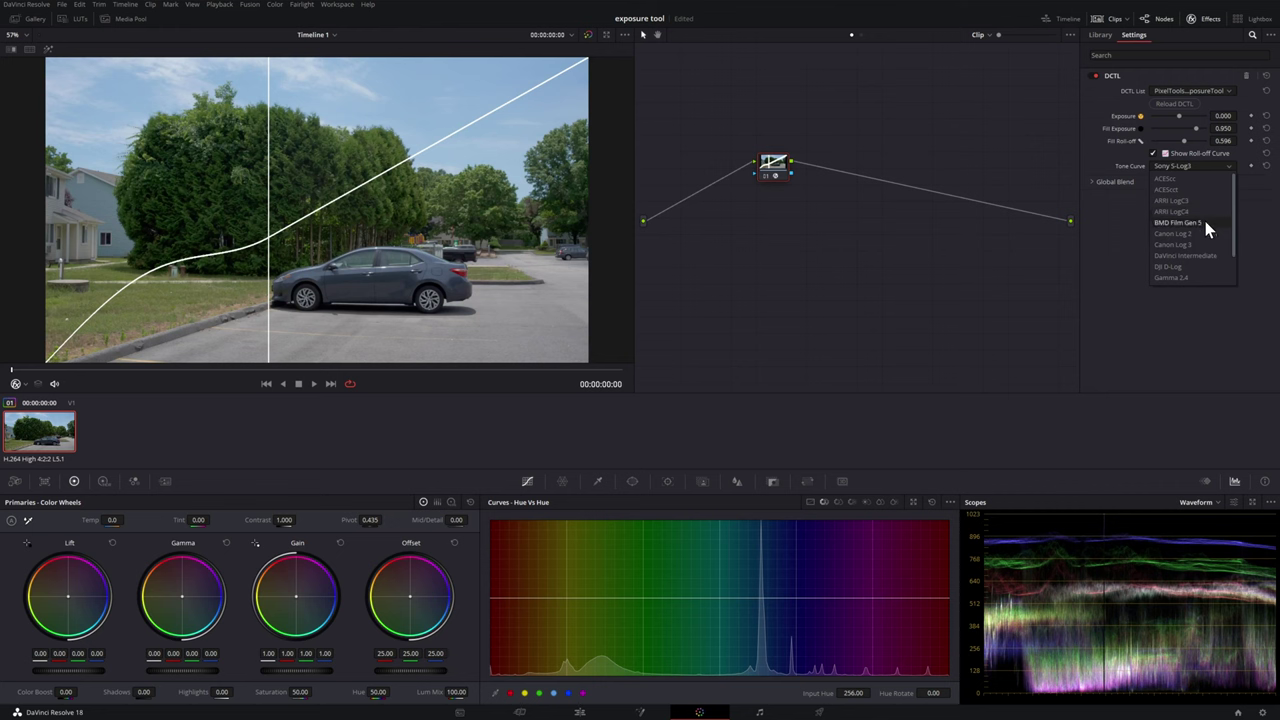
{"action": "left_click", "coordinate": [1205, 221]}
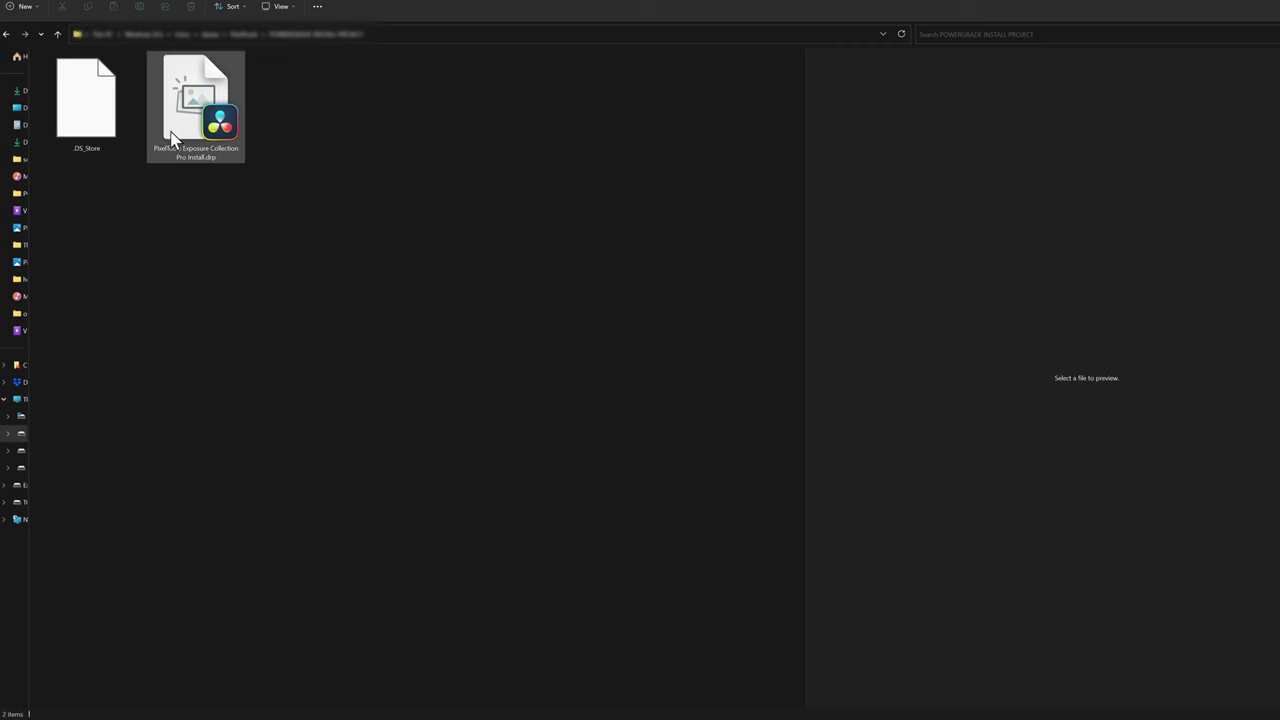
- Open PixelTools Exposure Collection Pro Install.drp from File Explorer into DaVinci Resolve
{"action": "left_click", "coordinate": [195, 135]}
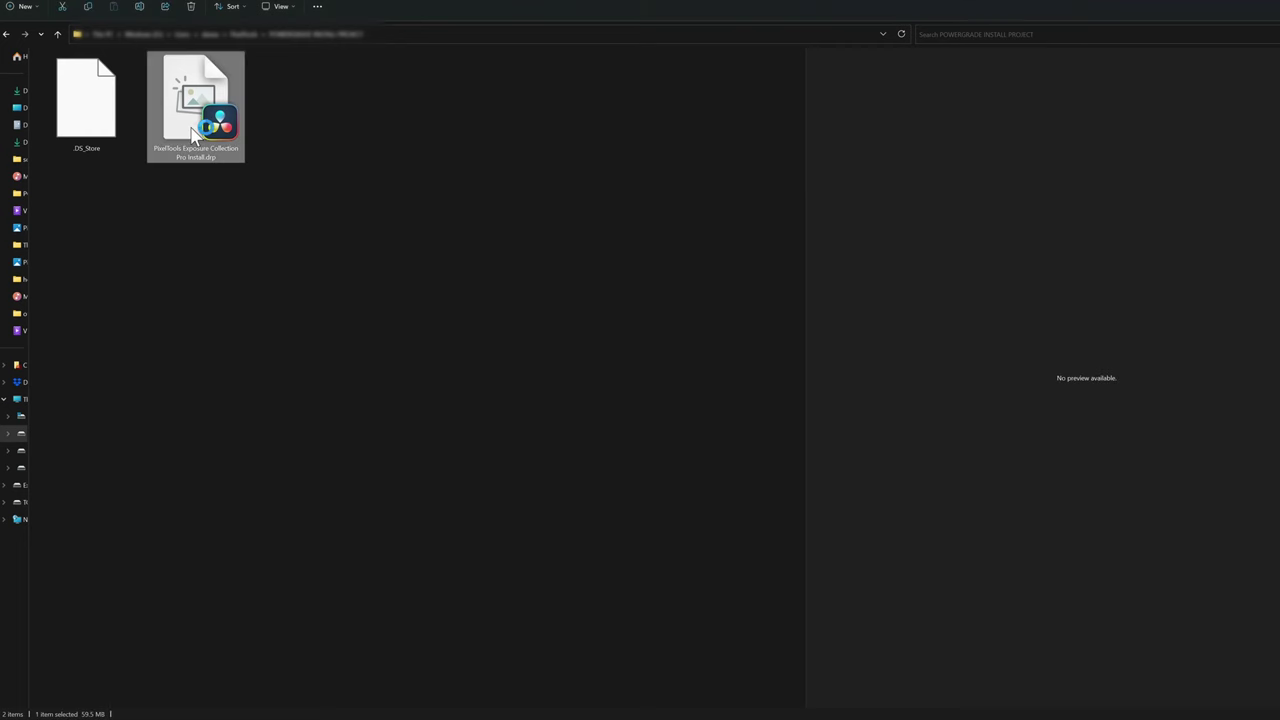
{"action": "double_click", "coordinate": [193, 133]}
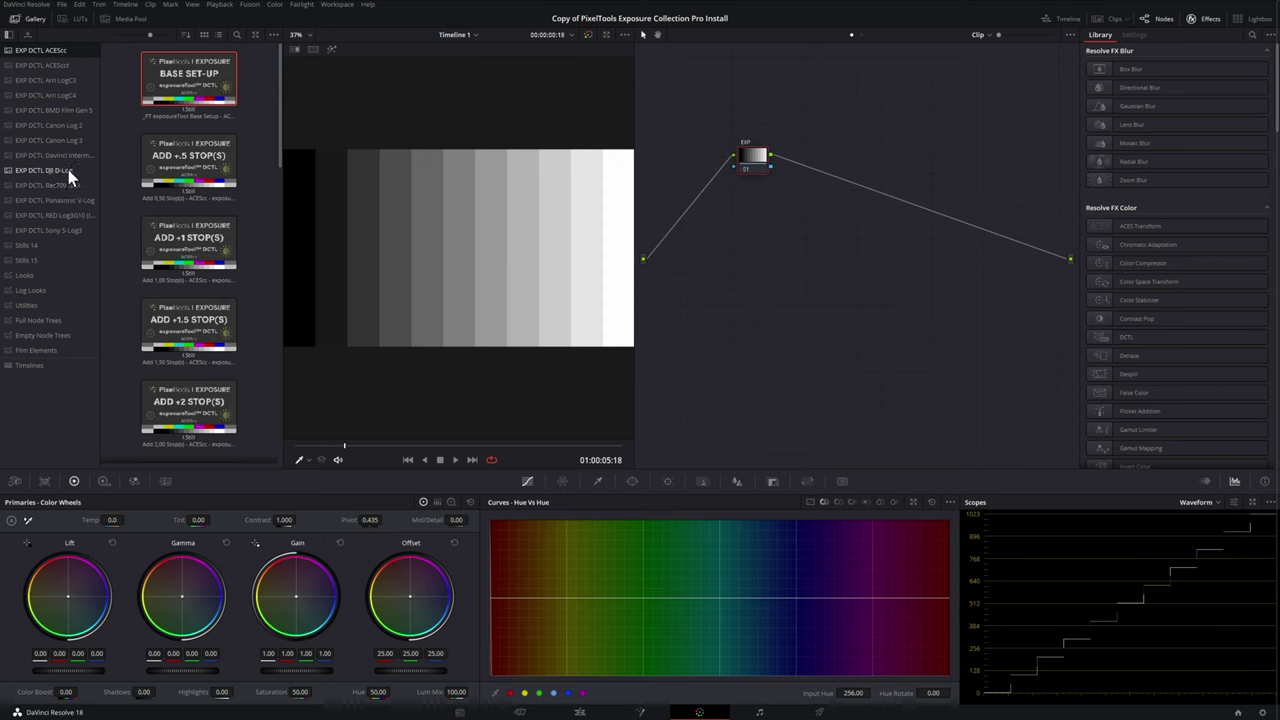
- Add a new PowerGrade album named 'Davinci Intermediate Exposure' to the gallery
{"action": "right_click", "coordinate": [62, 155]}
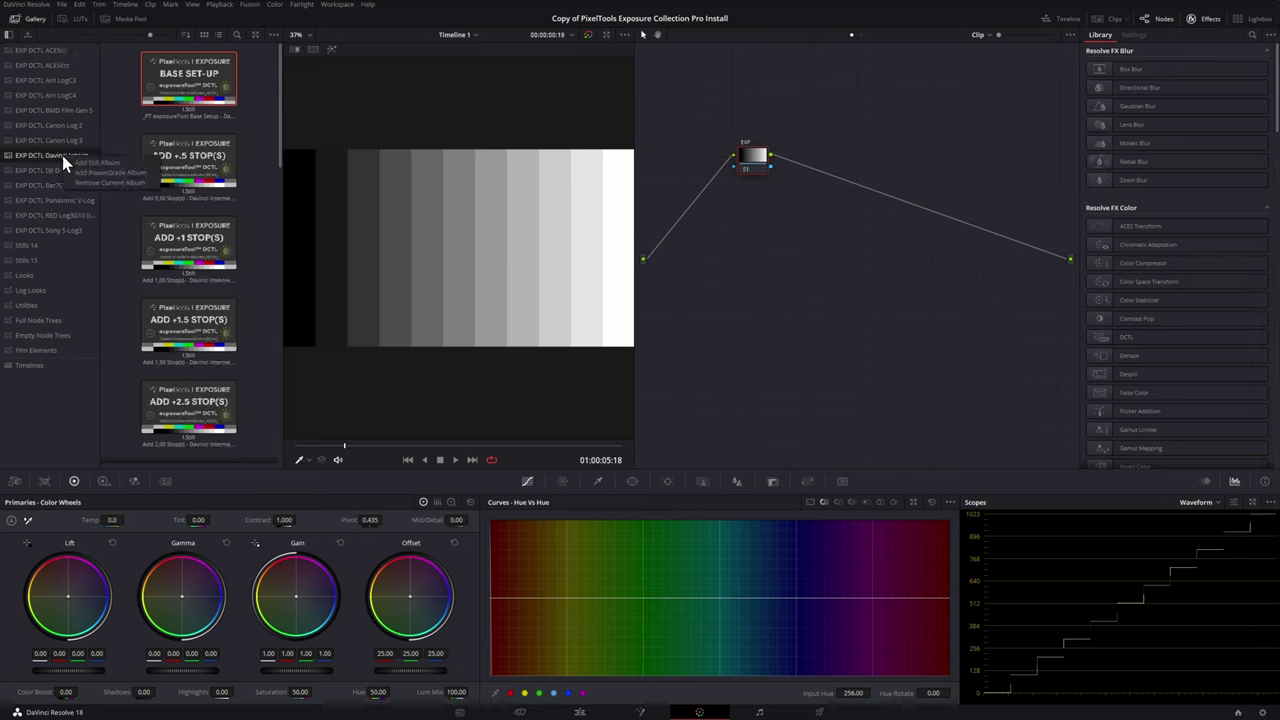
{"action": "left_click", "coordinate": [140, 178]}
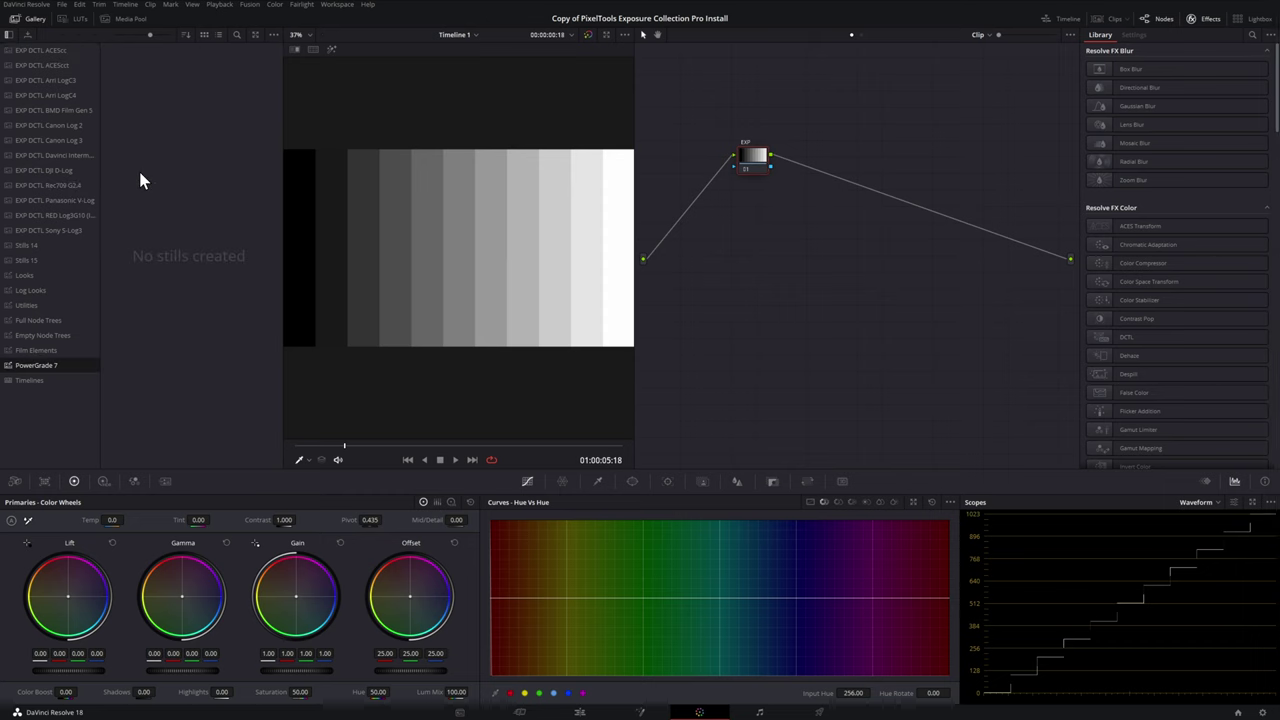
{"action": "double_click", "coordinate": [77, 365]}
{"action": "key", "text": "BackSpace"}
{"action": "type", "text": "Davinci Intermediate Exposure"}
{"action": "key", "text": "Return"}
- Copy all EXP DCTL Davinci Intermediate stills into the Davinci Intermediate Exposure album
{"action": "left_click", "coordinate": [70, 156]}
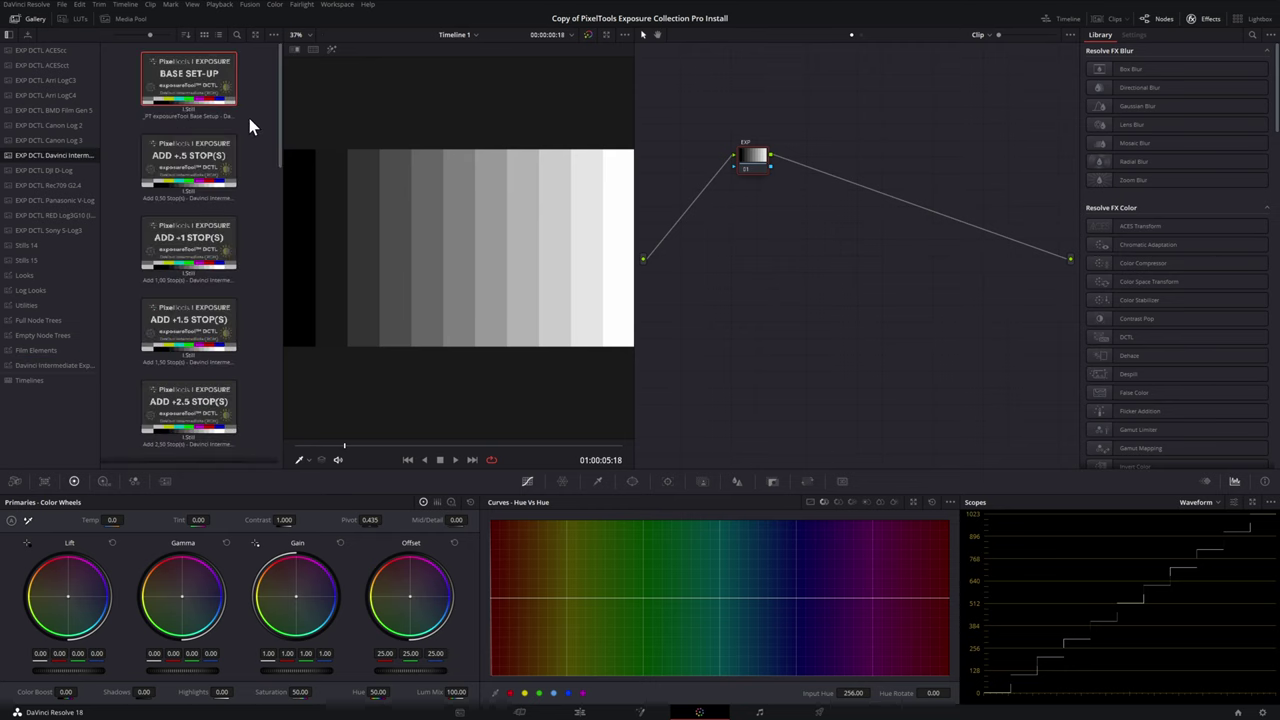
{"action": "key", "text": "ctrl+a"}
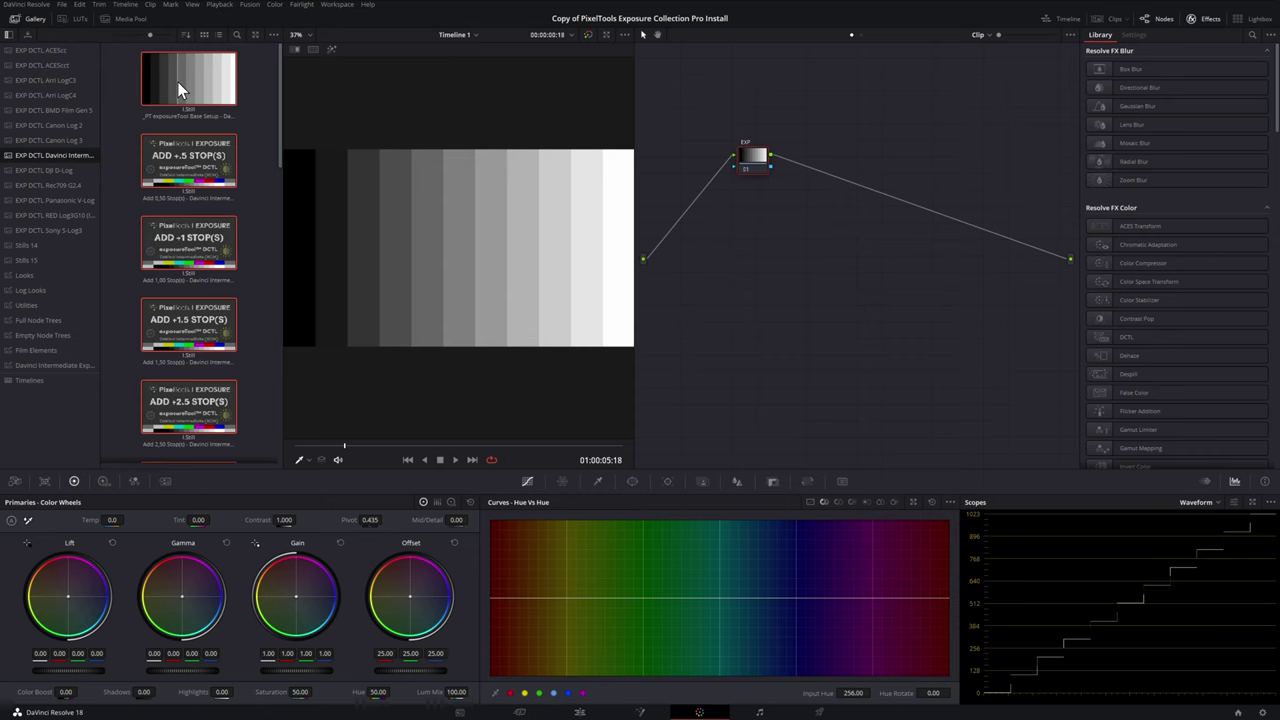
{"action": "left_click_drag", "start_coordinate": [187, 84], "coordinate": [86, 368]}
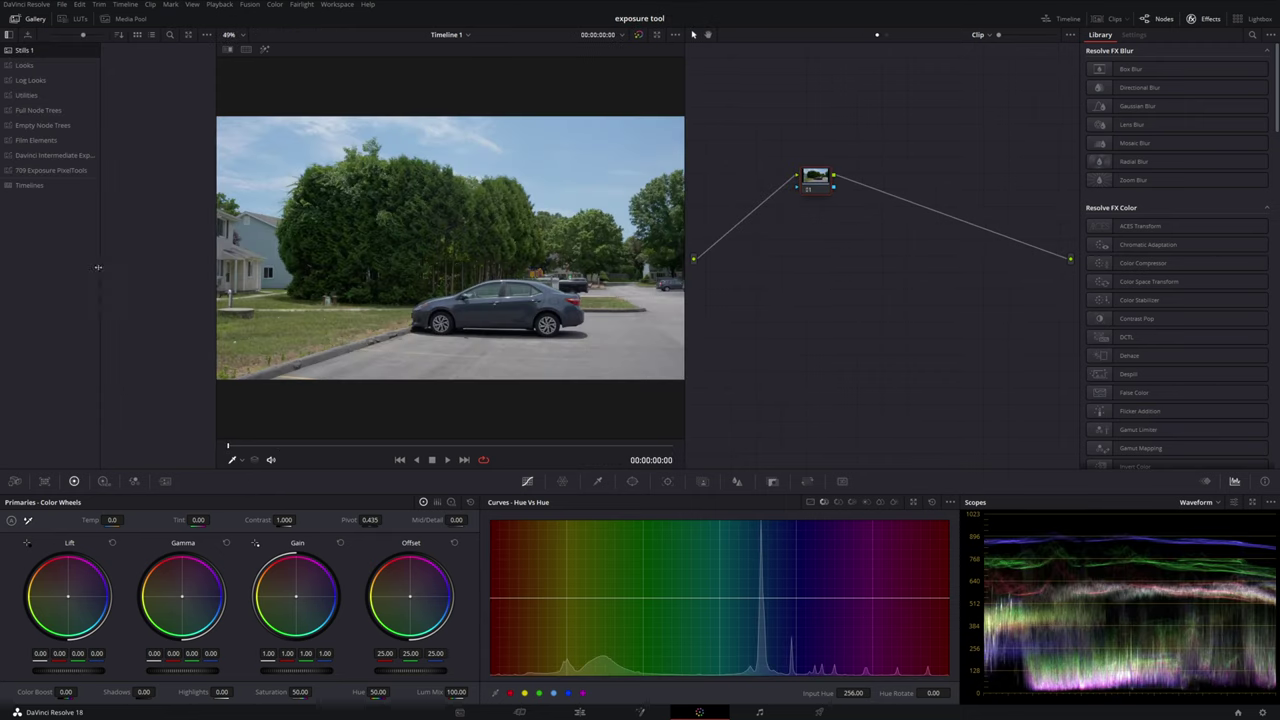
- Append the REDUCE -1 STOP(S) still as an EXP node after node 01 on the car clip
{"action": "left_click", "coordinate": [75, 156]}
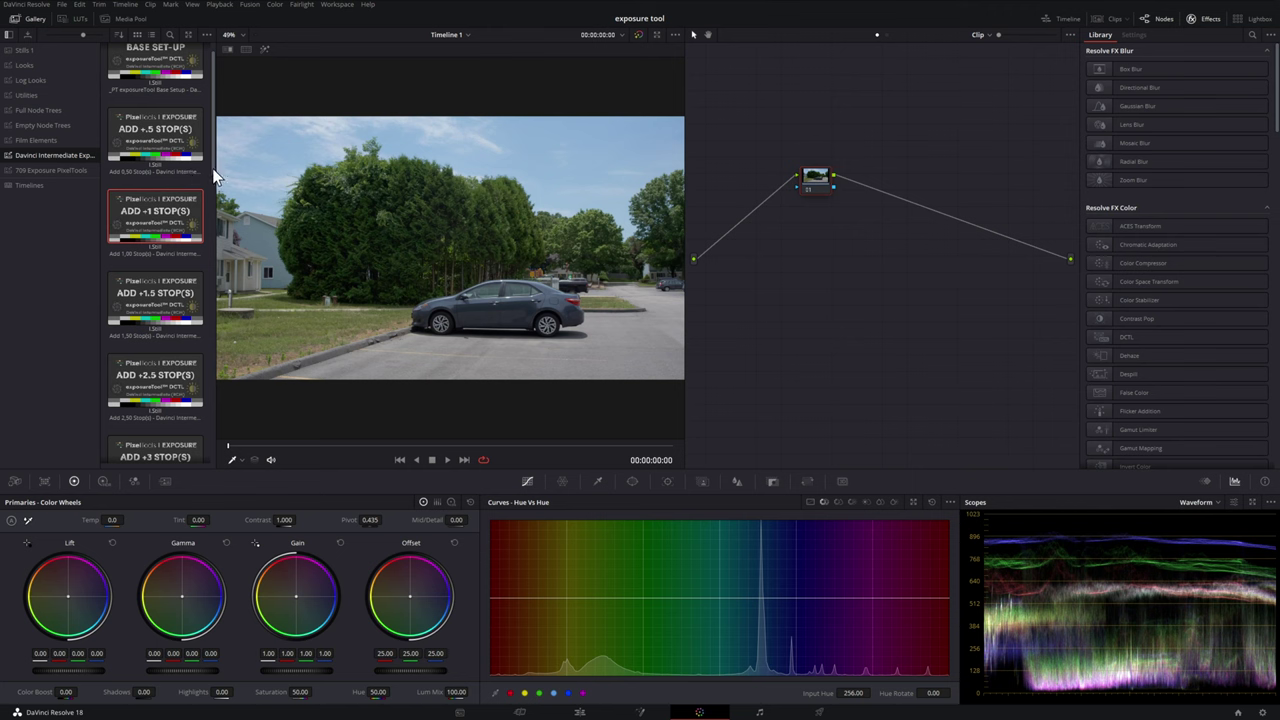
{"action": "left_click_drag", "start_coordinate": [214, 170], "coordinate": [222, 357]}
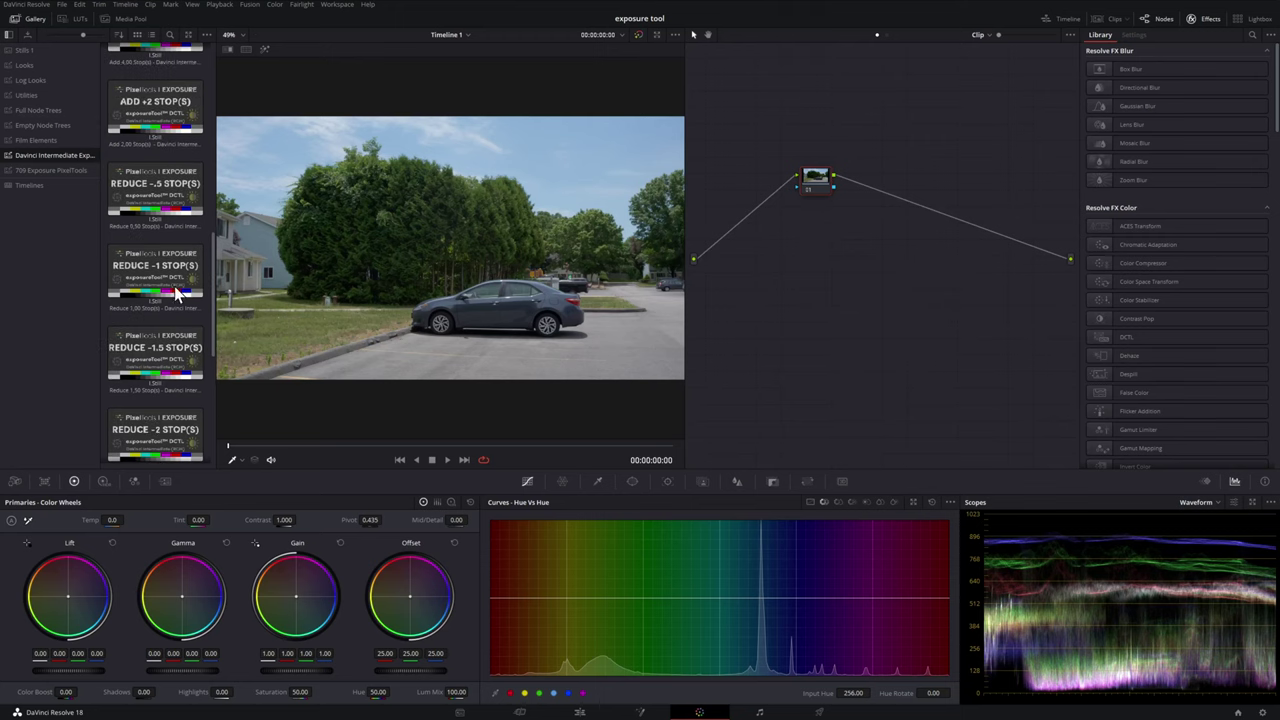
{"action": "left_click", "coordinate": [148, 270]}
{"action": "middle_click", "coordinate": [148, 270]}
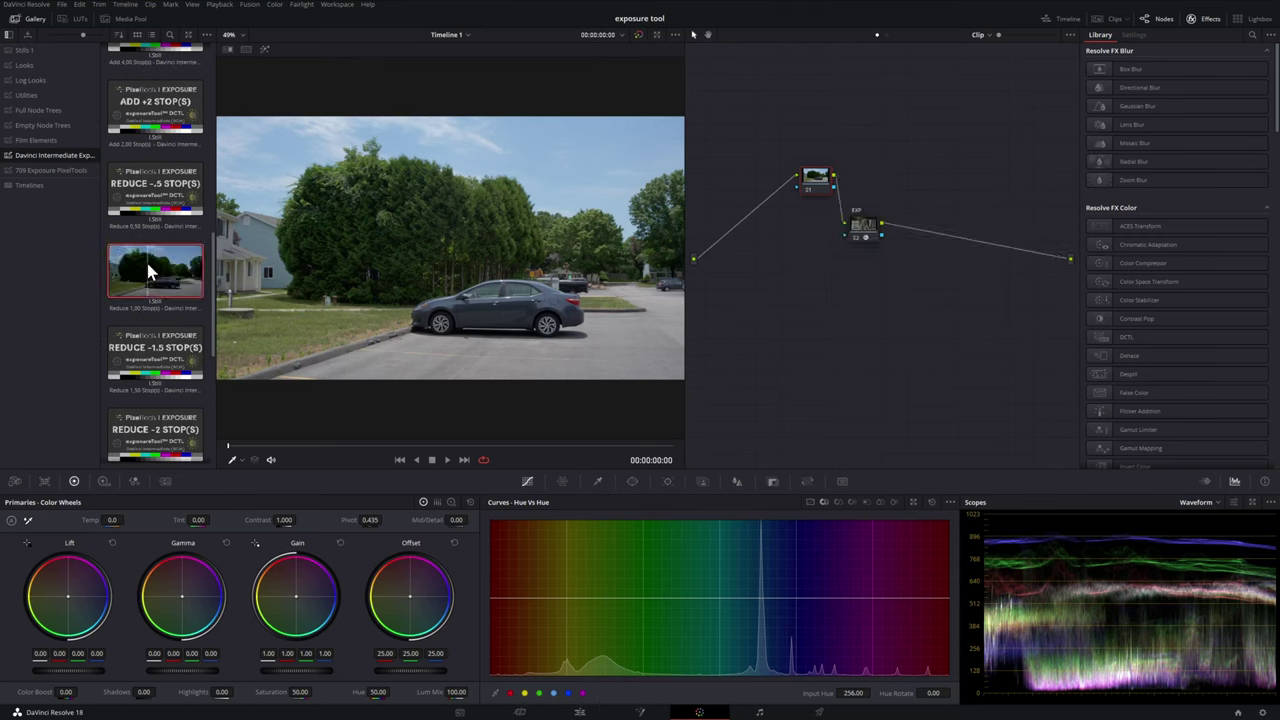
{"action": "left_click_drag", "start_coordinate": [880, 238], "coordinate": [903, 194]}
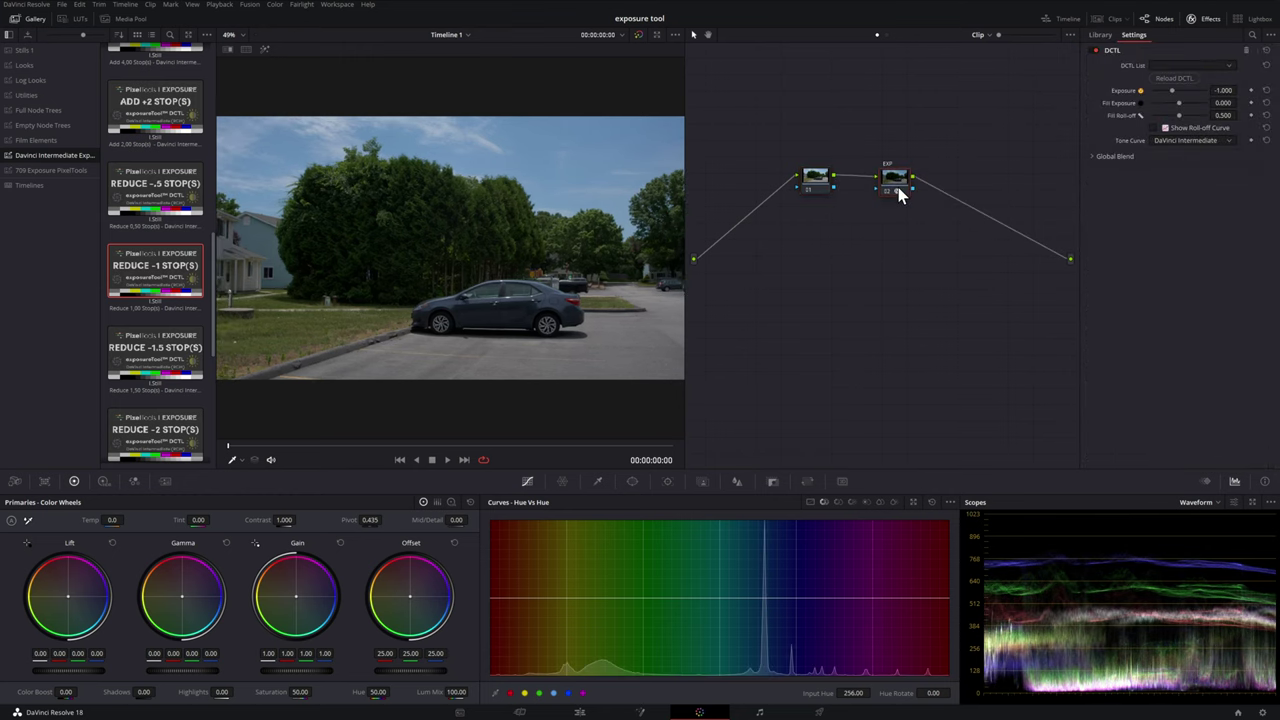